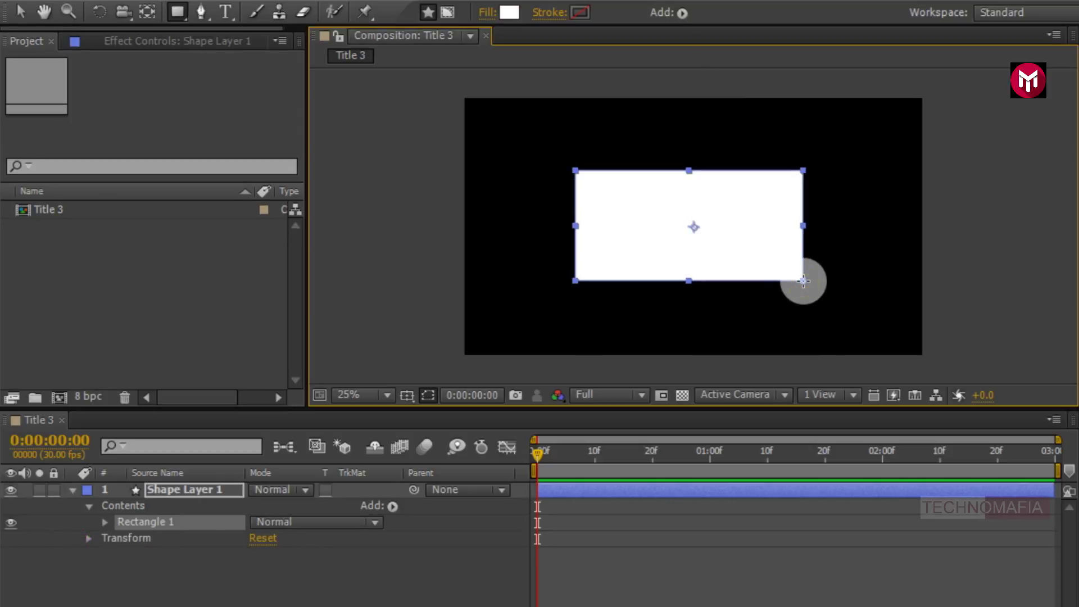
# Step: Set the rectangle's fill to None and its stroke to Solid Color, and collapse Shape Layer 1
pyautogui.click(487, 13)
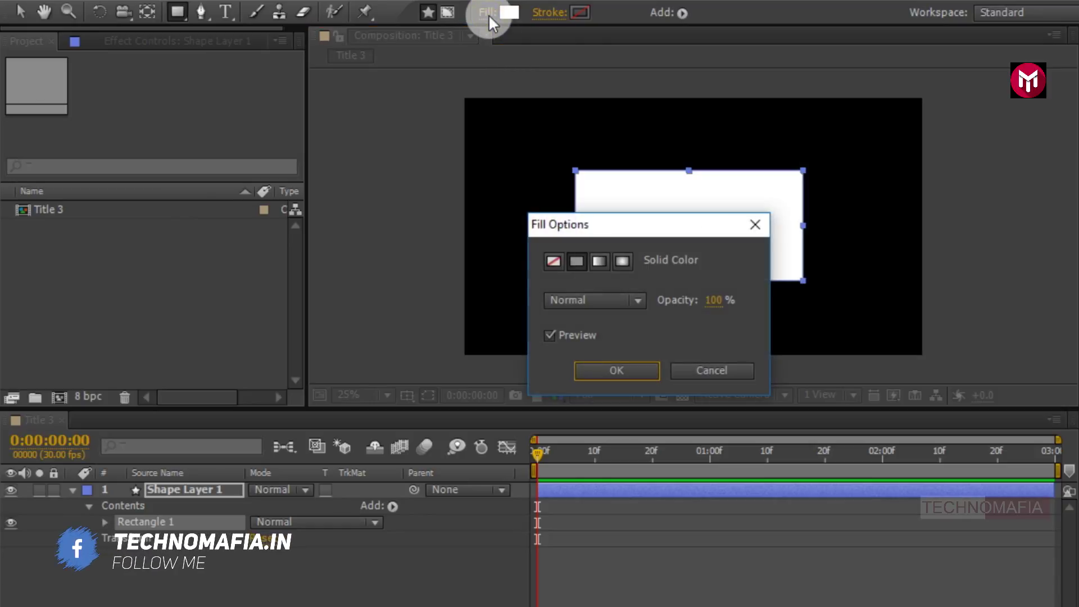
pyautogui.click(552, 261)
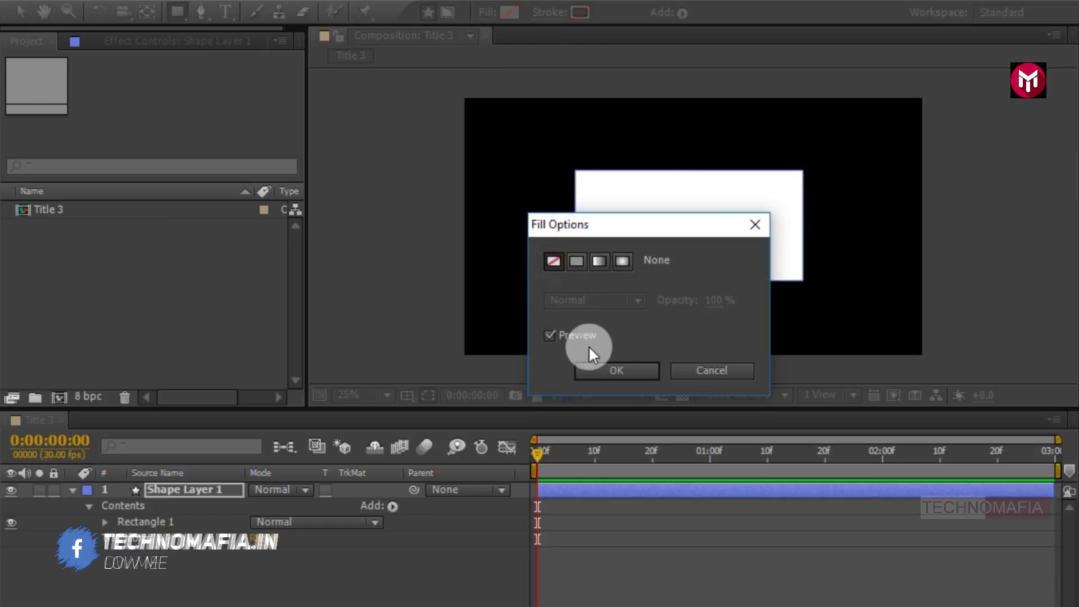
pyautogui.click(604, 374)
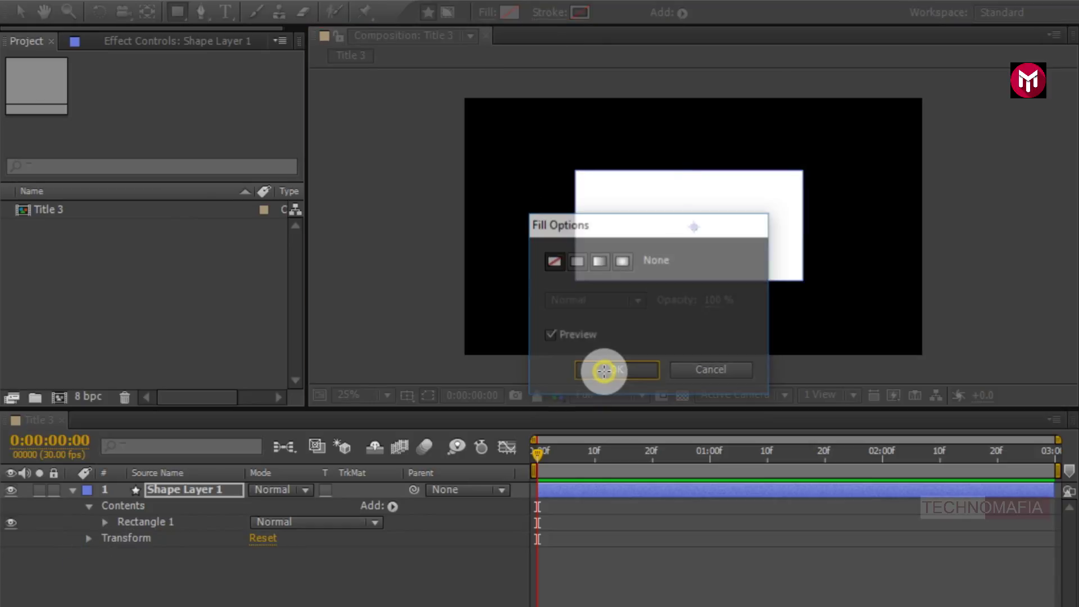
pyautogui.click(559, 16)
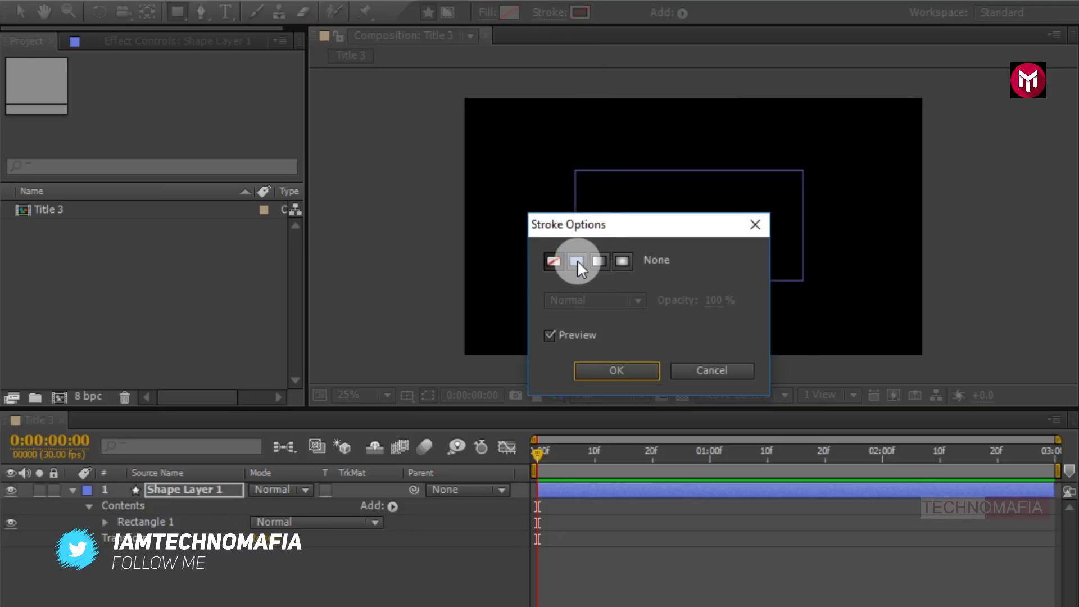
pyautogui.click(578, 259)
pyautogui.click(605, 370)
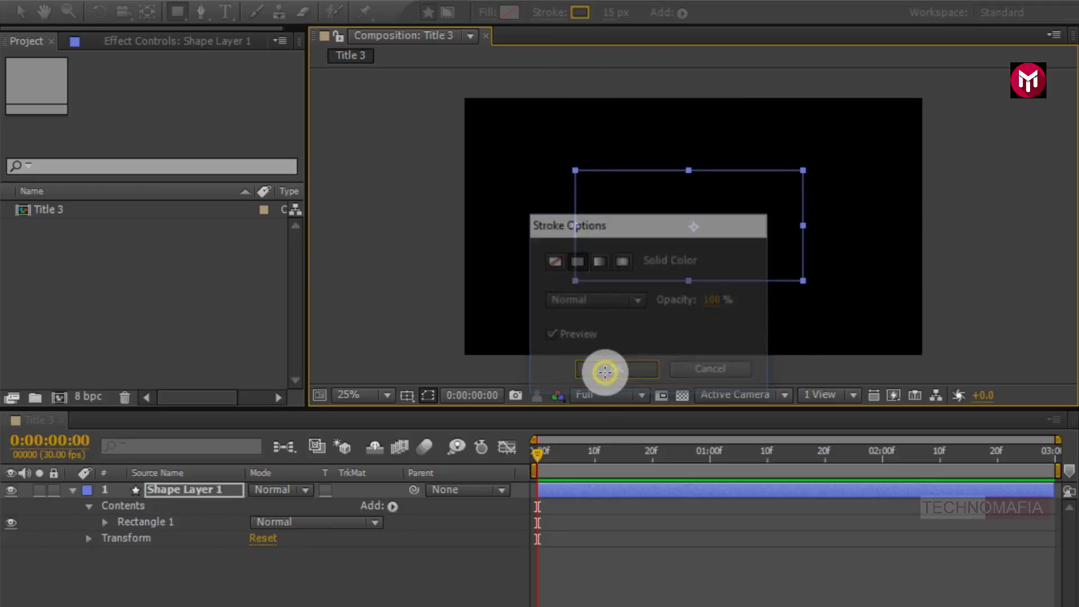
pyautogui.press('.')
pyautogui.press('.')
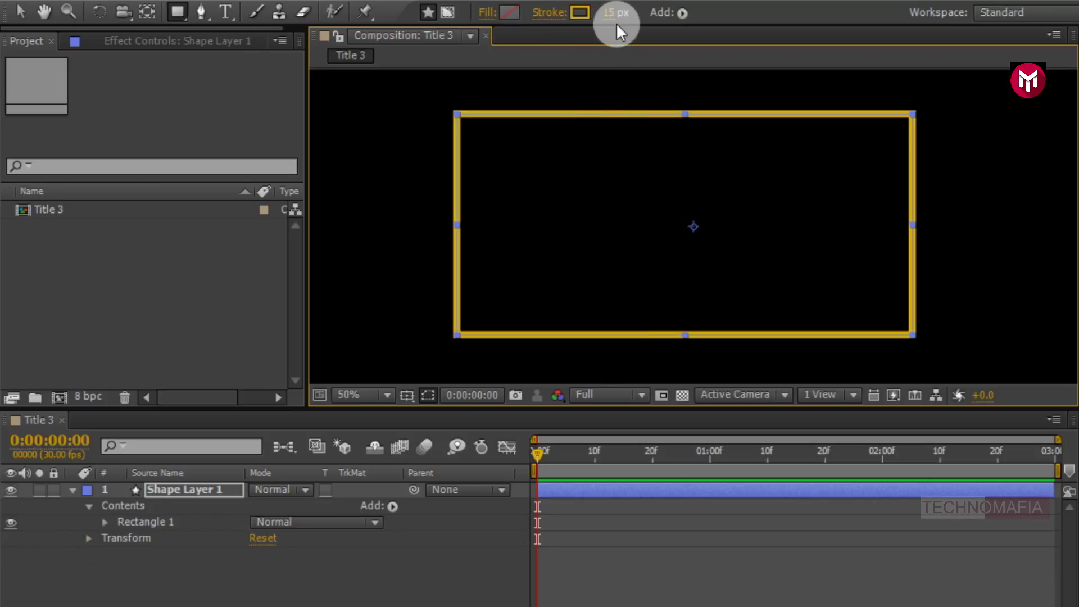
pyautogui.click(486, 553)
pyautogui.click(72, 489)
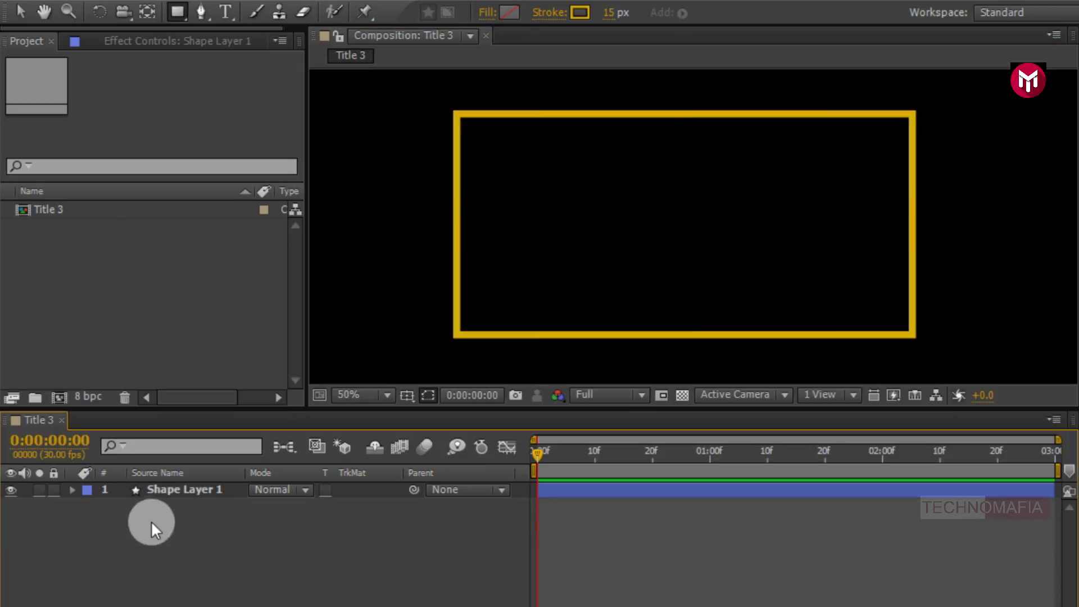
# Step: Add a text layer reading "MINIMAL & SMOOTH TITLE" just inside the rectangle's upper edge
pyautogui.click(222, 10)
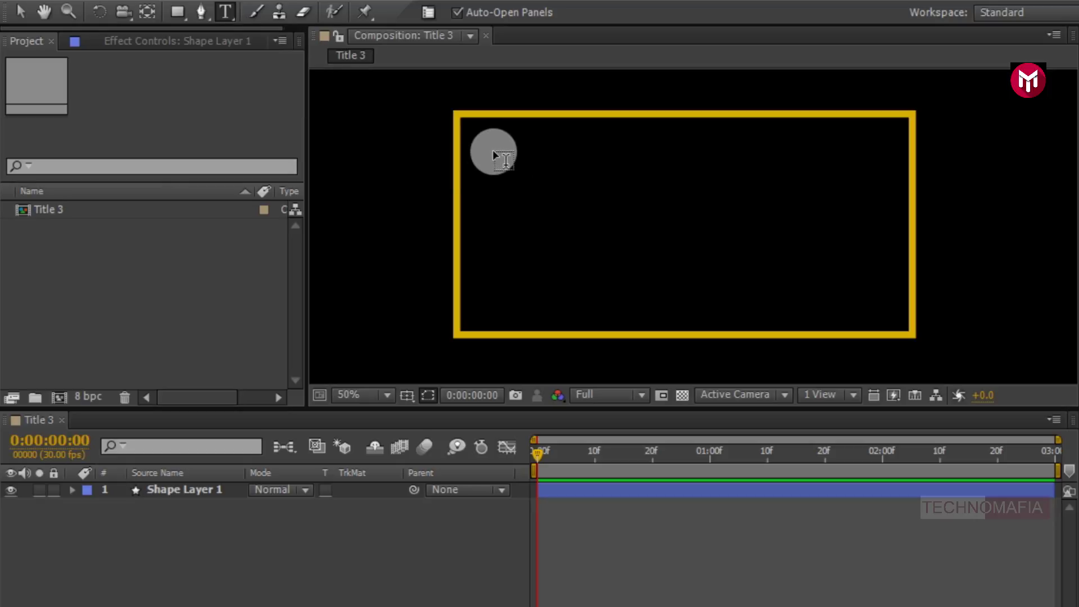
pyautogui.click(478, 148)
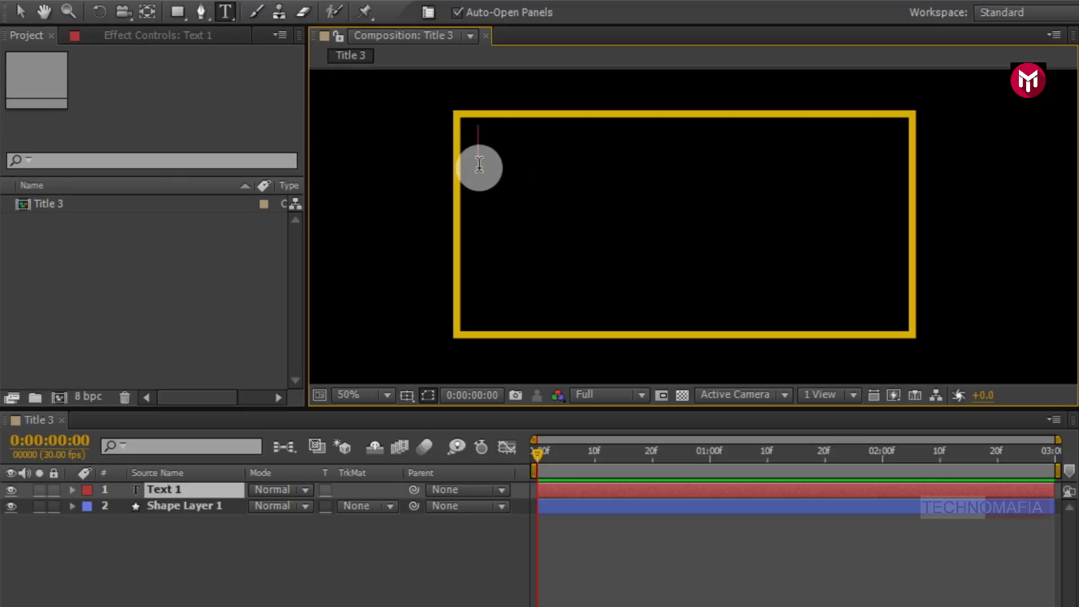
pyautogui.write('MINIM')
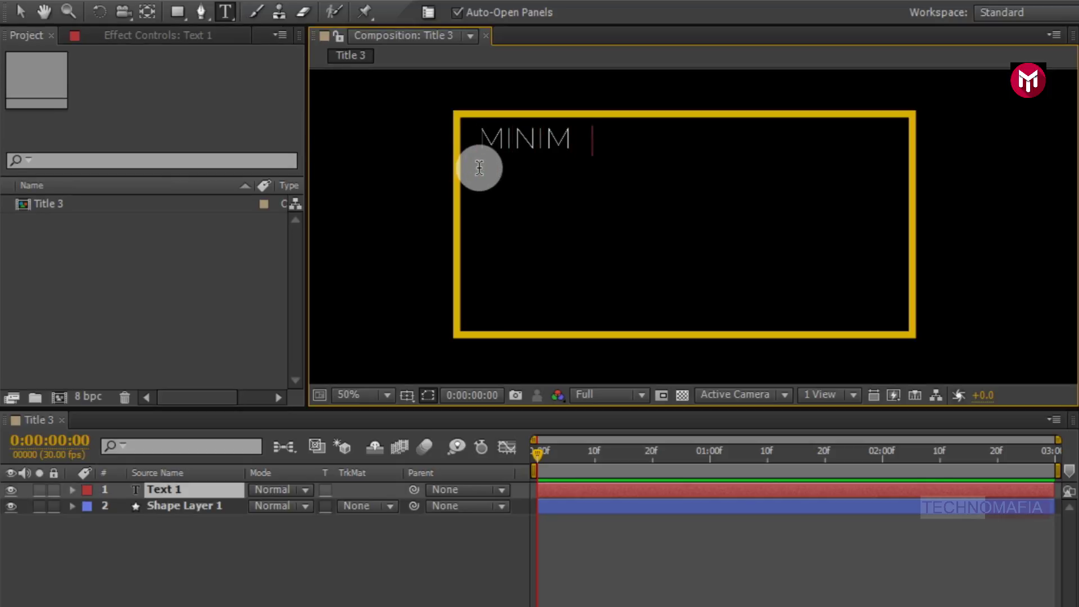
pyautogui.write('AL & SMOOTH TITLE')
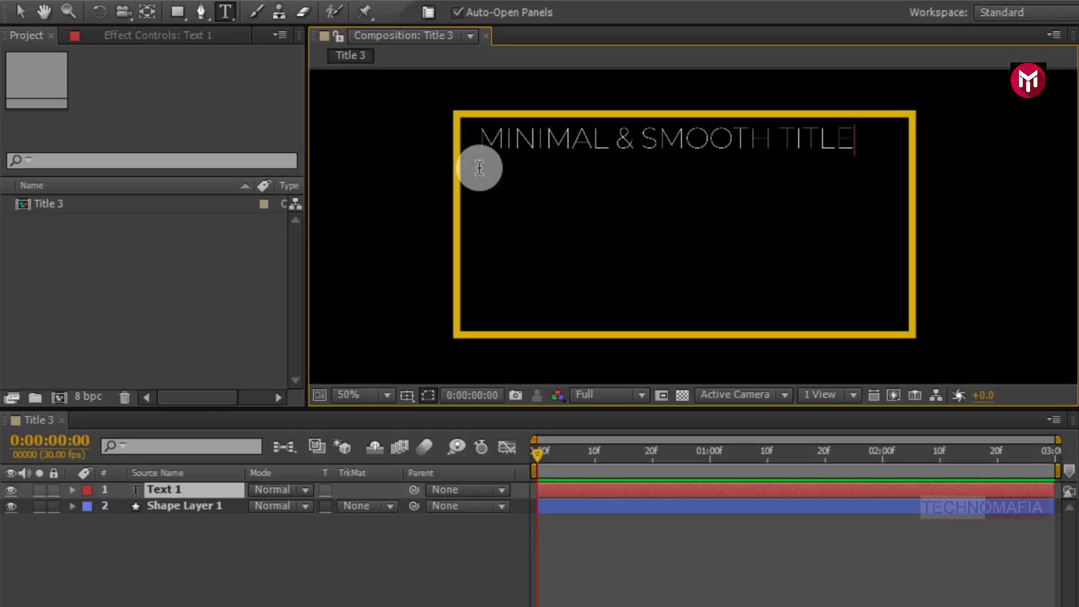
# Step: Set the title text's font style to Bold and its size to 50 px
pyautogui.hotkey('ctrl', 'a')
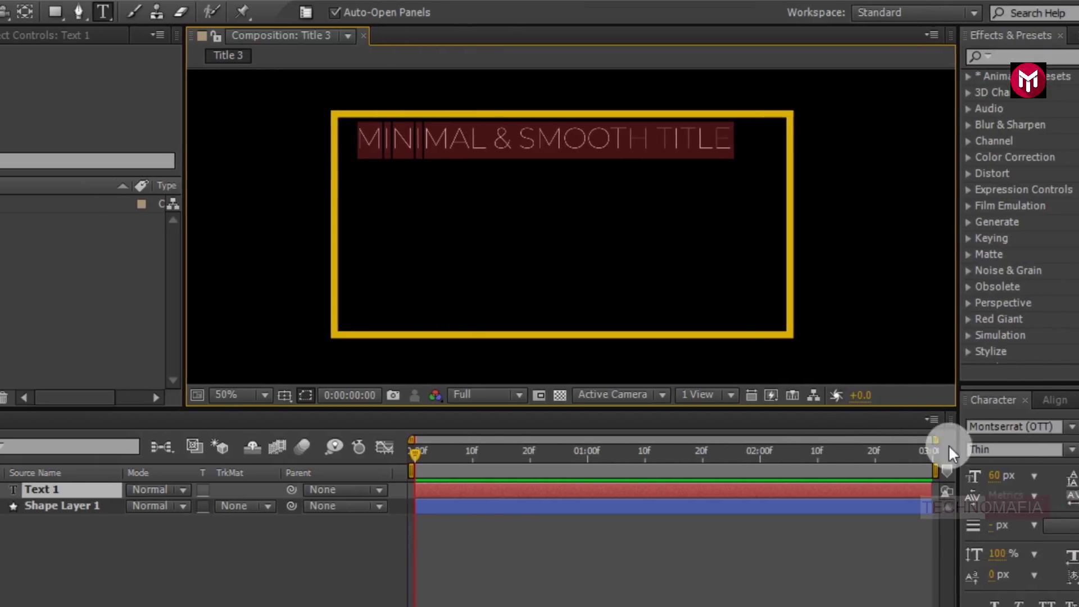
pyautogui.click(978, 451)
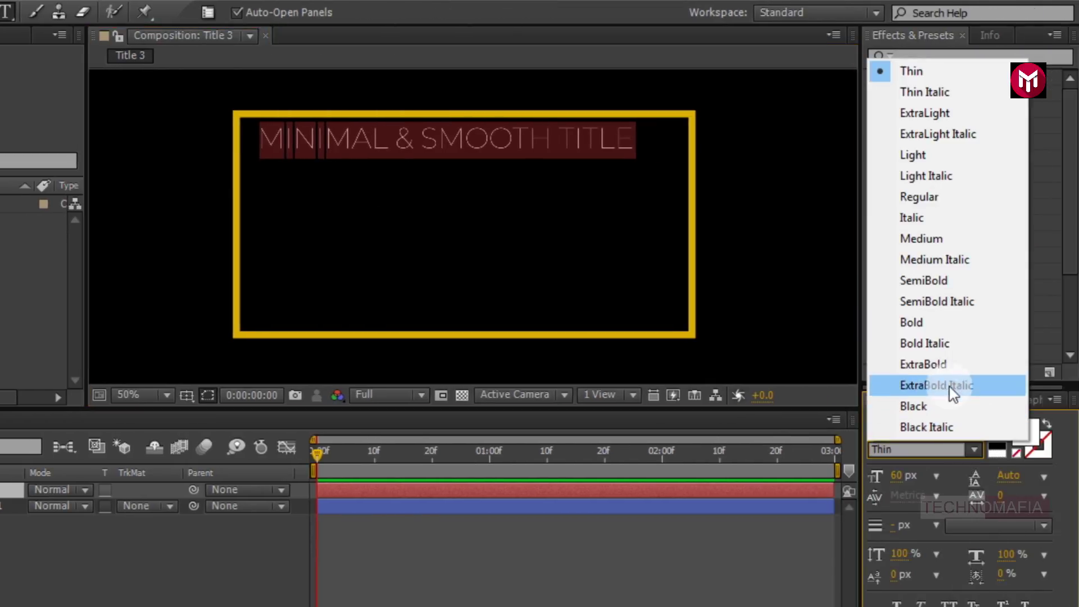
pyautogui.click(914, 323)
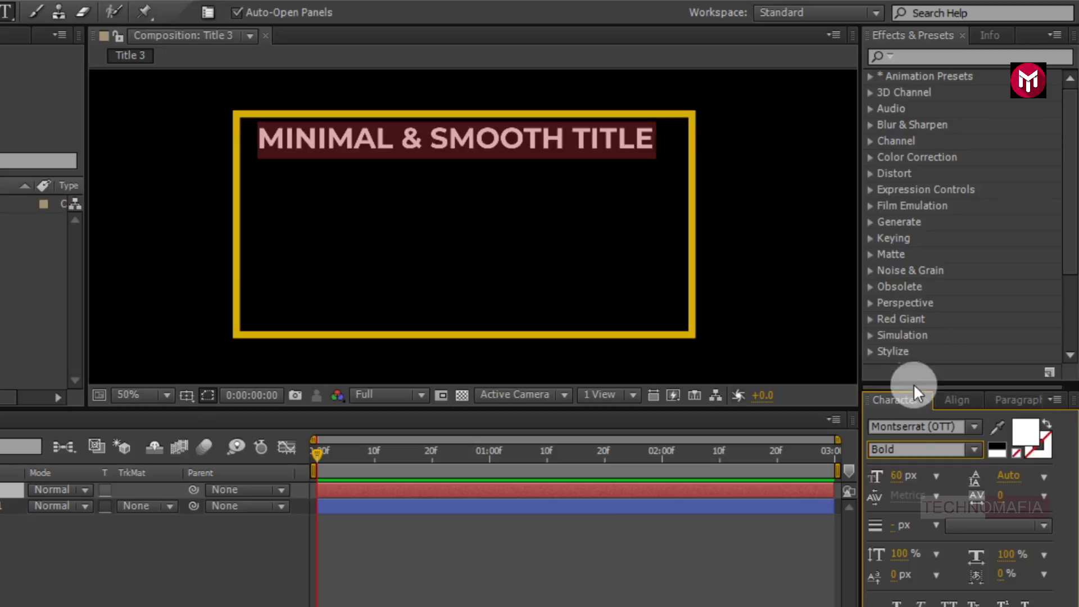
pyautogui.click(895, 481)
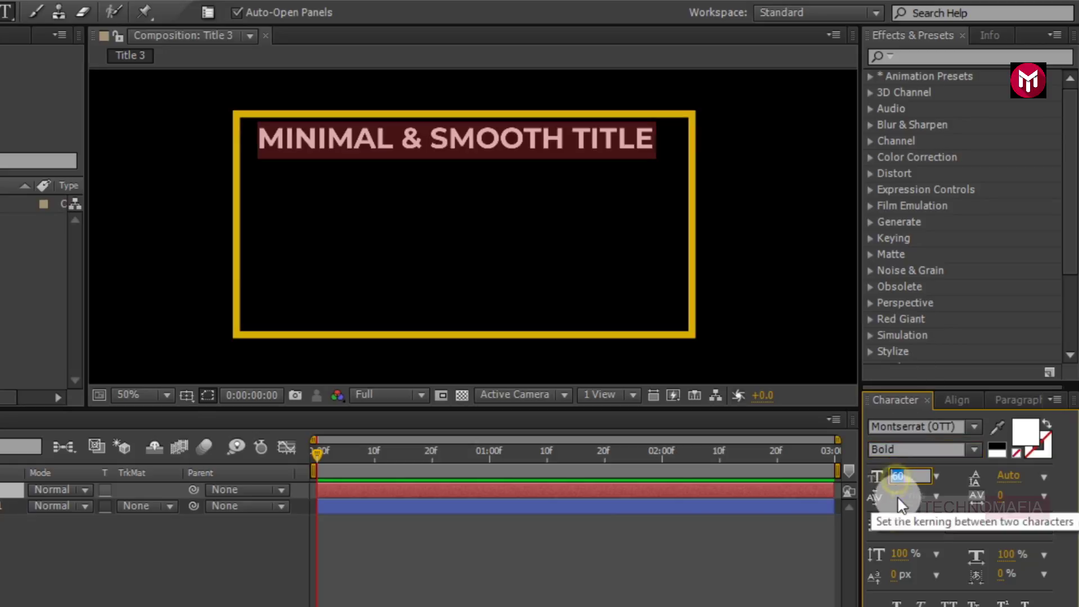
pyautogui.write('50')
pyautogui.press('Return')
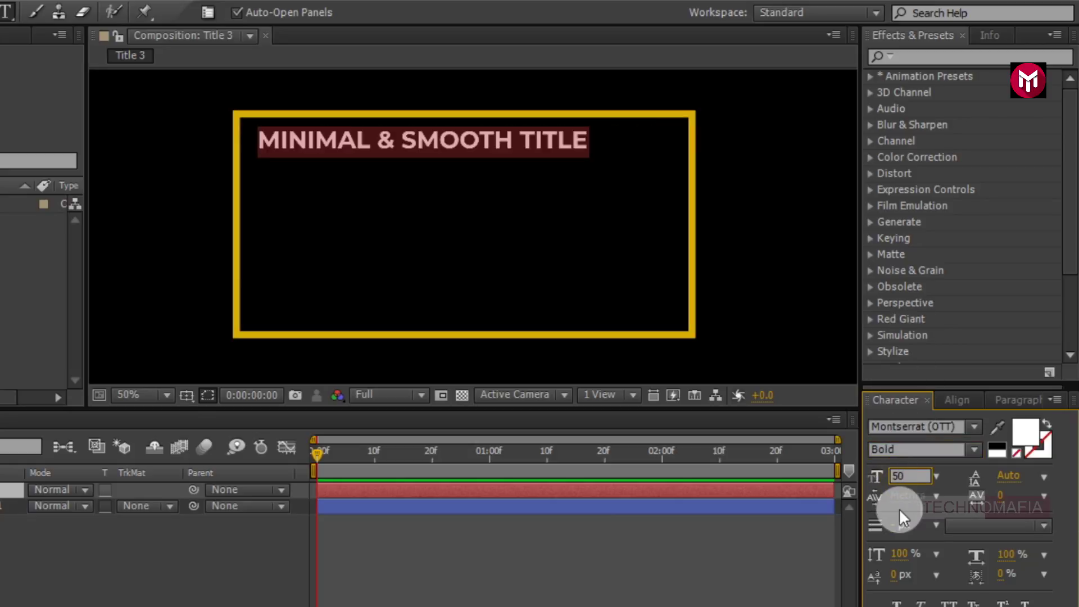
# Step: Center the title horizontally in the composition, and center Shape Layer 1 both horizontally and vertically
pyautogui.click(955, 400)
pyautogui.click(913, 444)
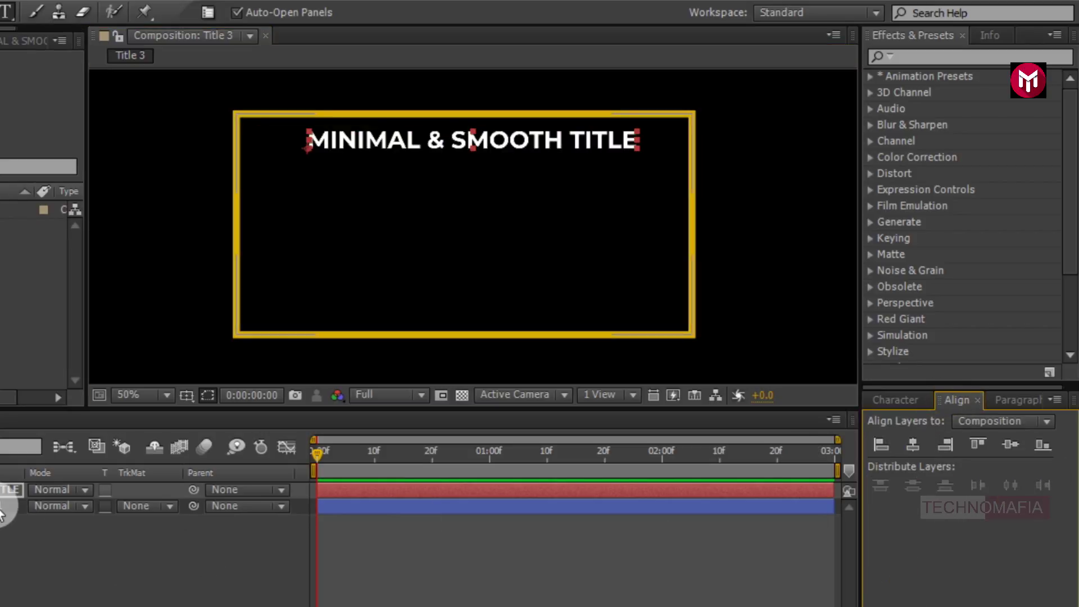
pyautogui.click(13, 508)
pyautogui.click(877, 444)
pyautogui.click(913, 444)
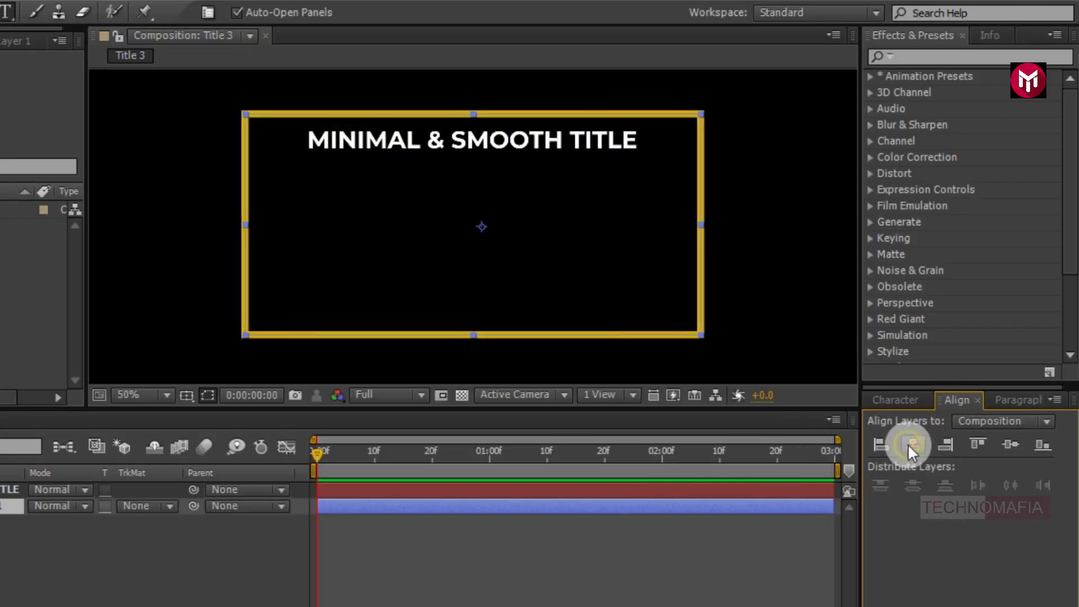
pyautogui.click(1010, 444)
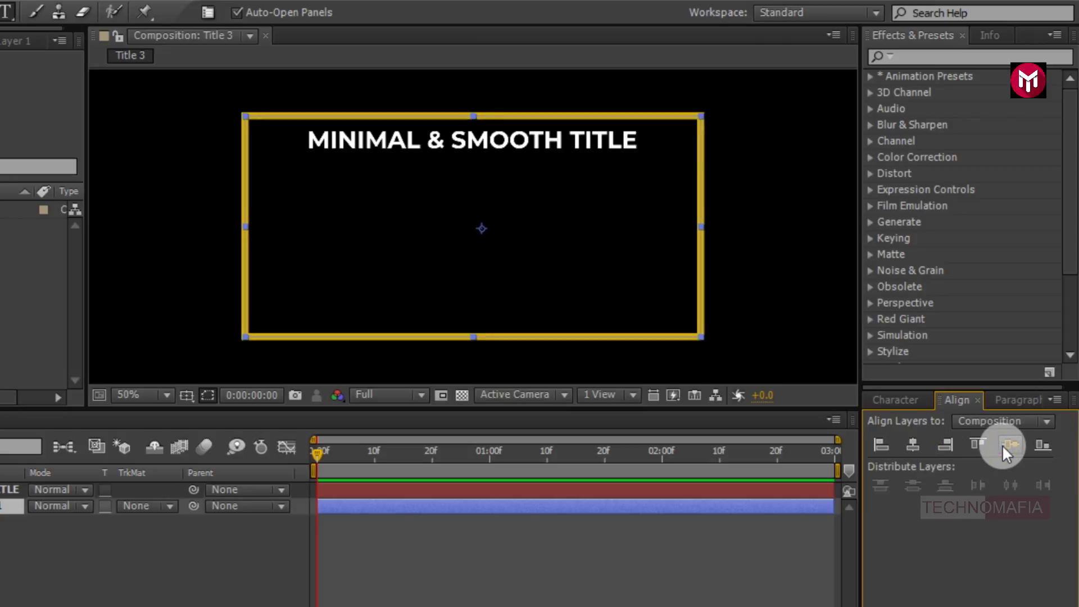
# Step: Move the title text slightly down, away from the frame's upper edge
pyautogui.click(11, 489)
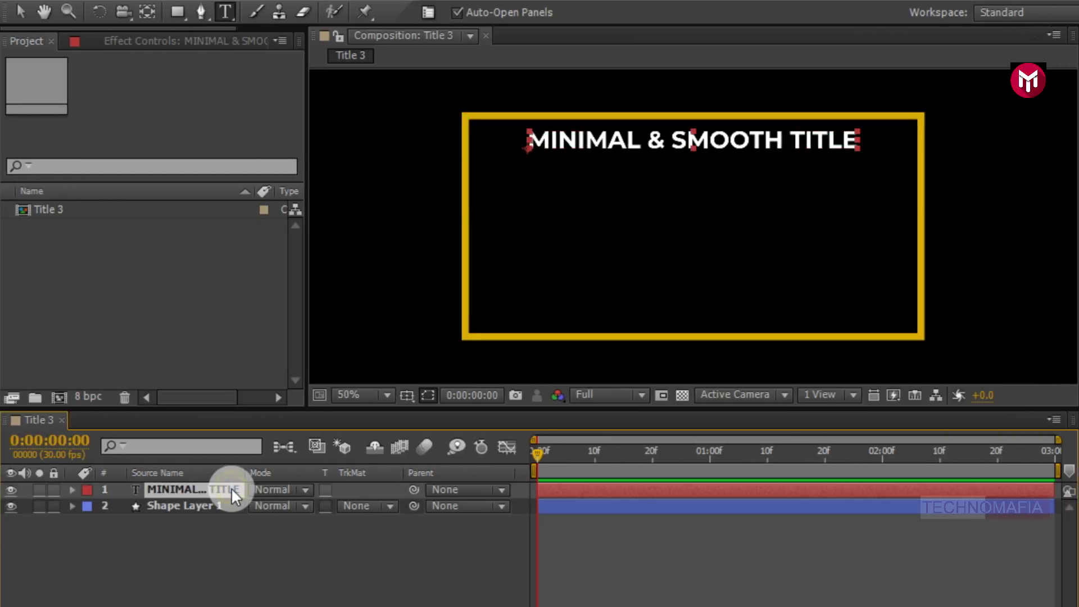
pyautogui.click(21, 11)
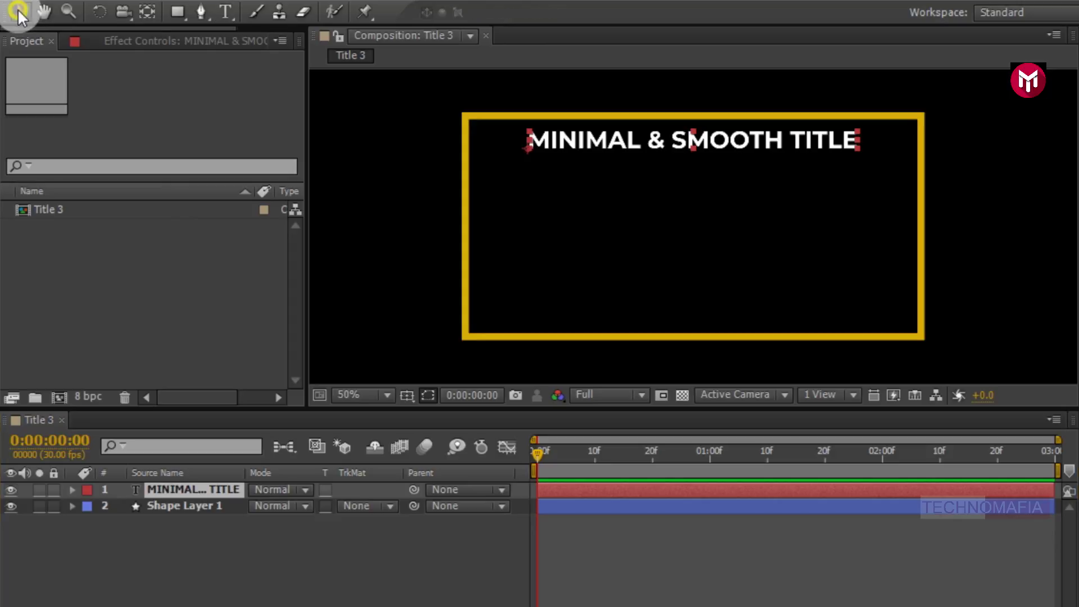
pyautogui.moveTo(654, 139); pyautogui.dragTo(652, 151)
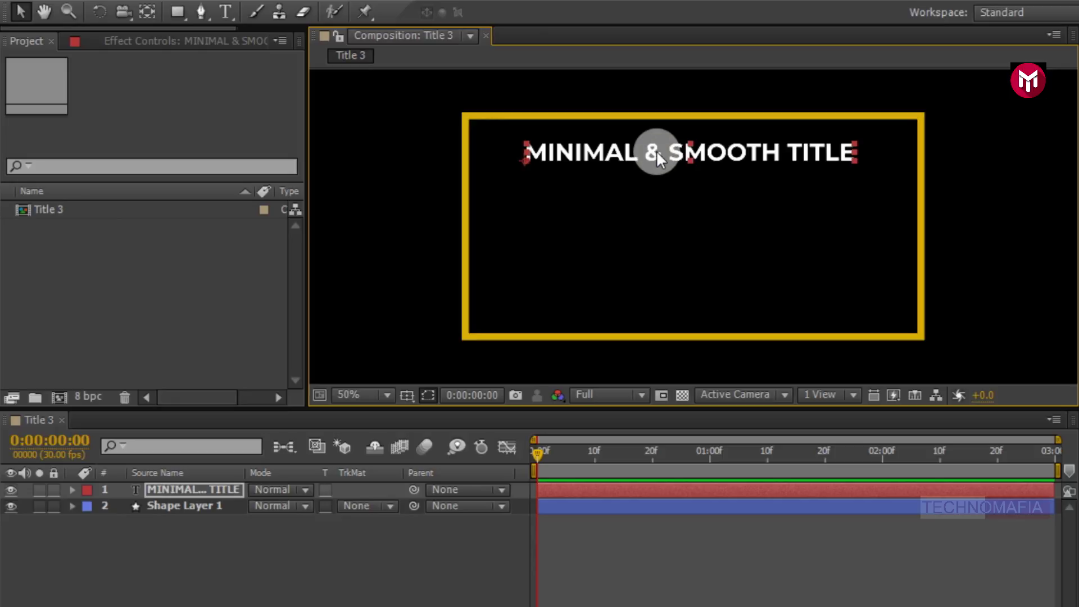
# Step: Add a second text layer below the title reading "This is tutorial No. 3 of title animation"
pyautogui.click(226, 13)
pyautogui.click(526, 209)
pyautogui.write('T')
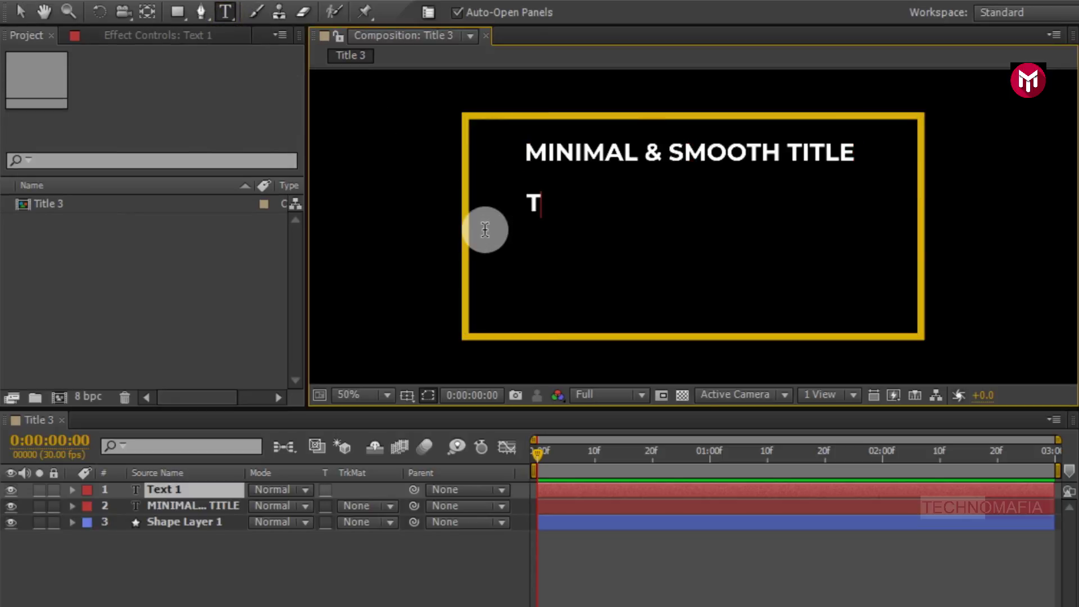
pyautogui.write('his is tutorial No.')
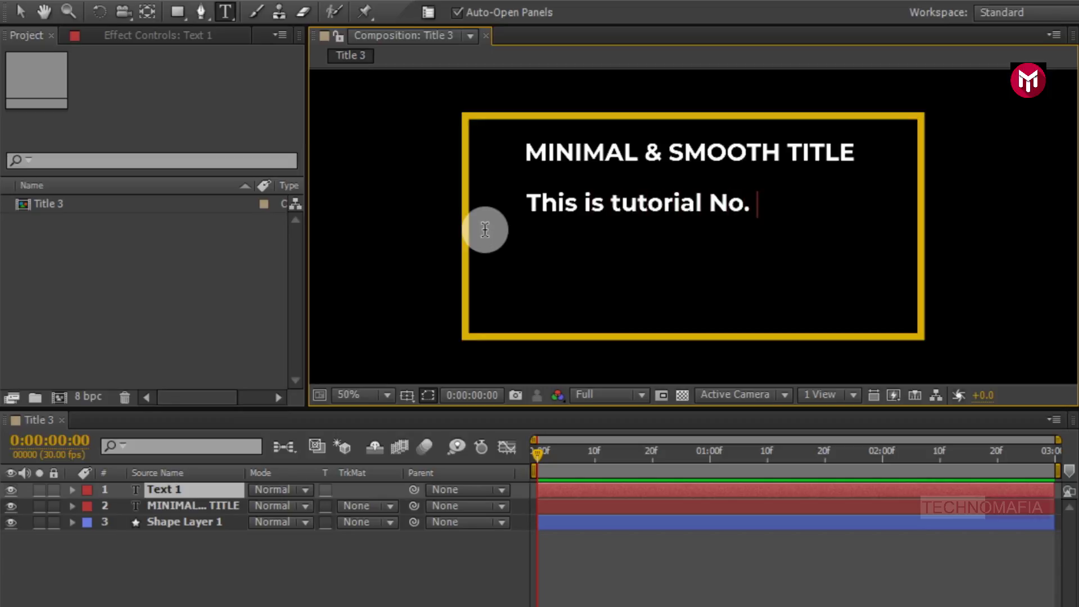
pyautogui.write(' 3 of t')
pyautogui.press('BackSpace')
pyautogui.press('BackSpace')
pyautogui.write('itle animation')
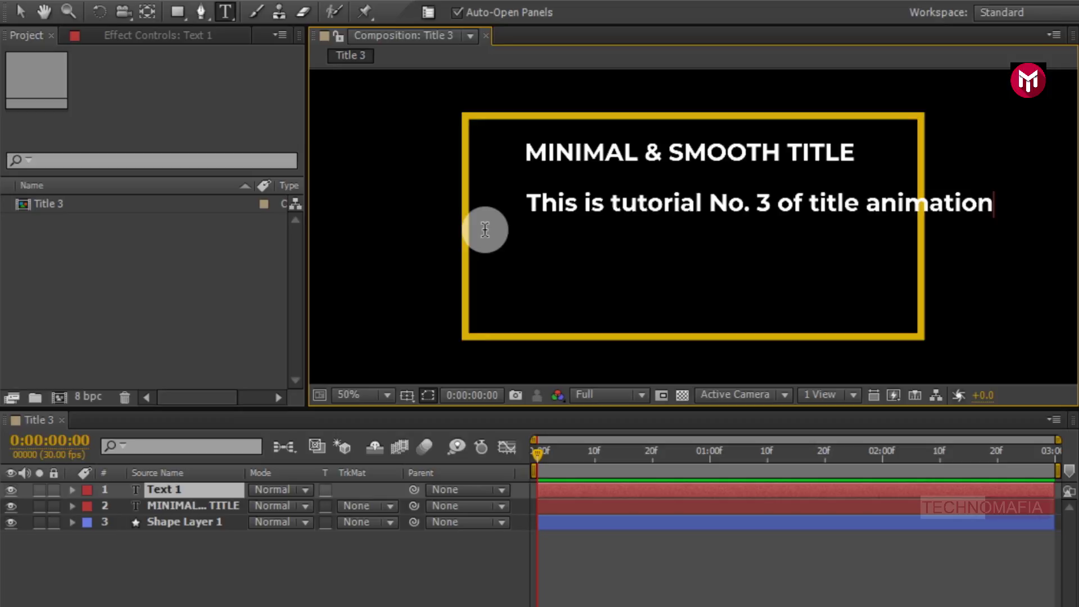
# Step: Format the subtitle as Light Italic at 40 px and center it horizontally in the composition
pyautogui.hotkey('ctrl', 'a')
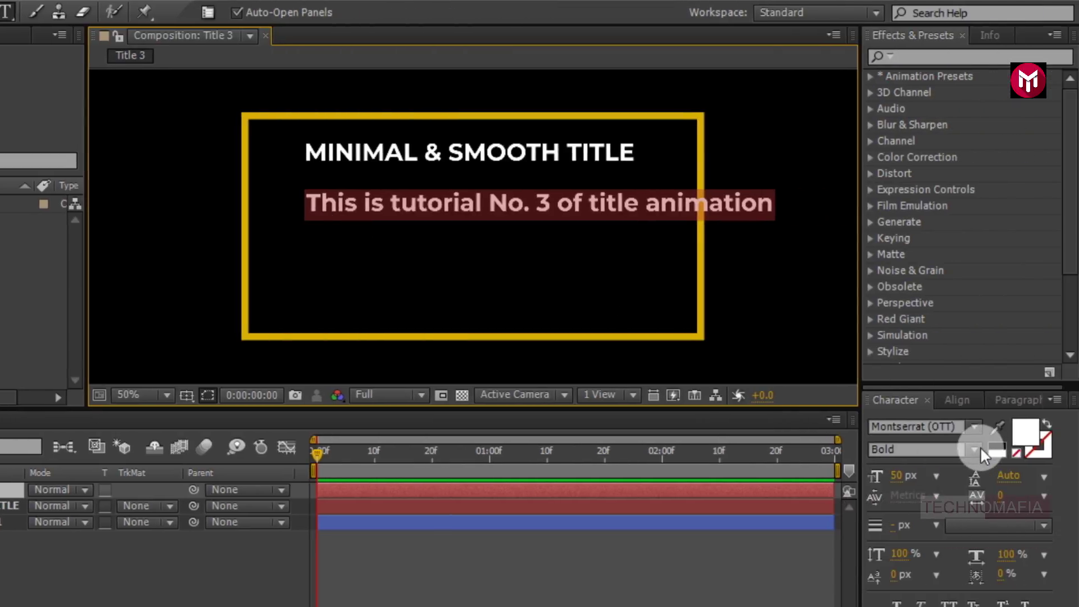
pyautogui.click(979, 448)
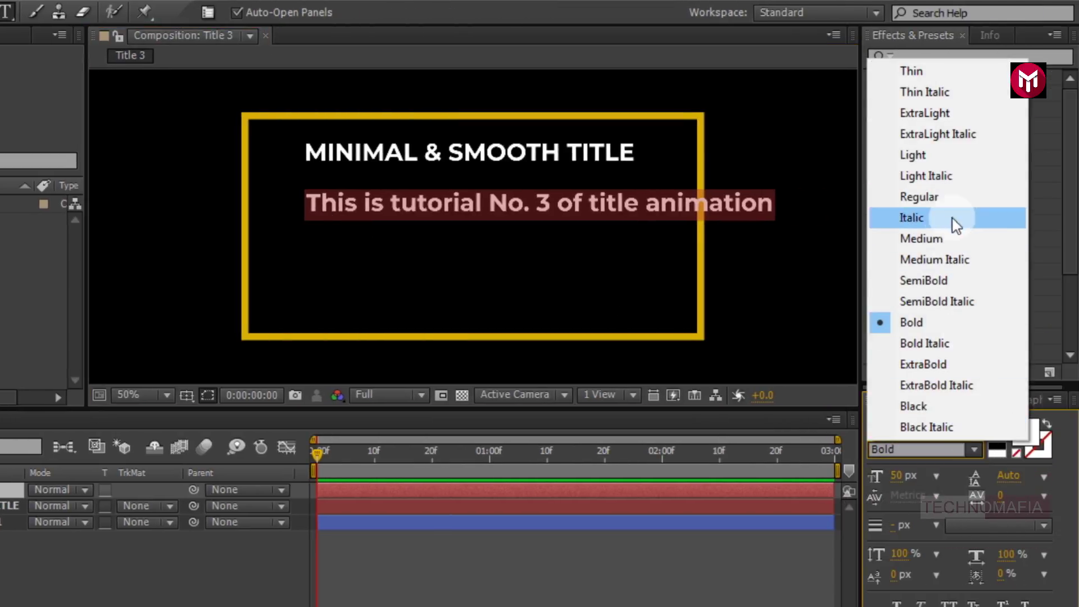
pyautogui.click(941, 176)
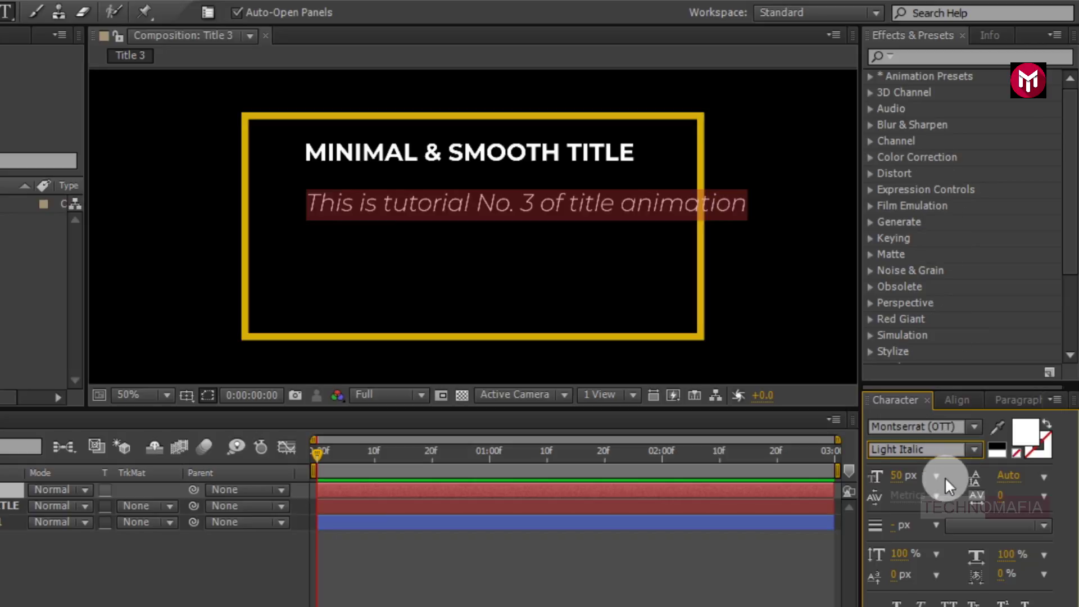
pyautogui.click(894, 478)
pyautogui.write('40')
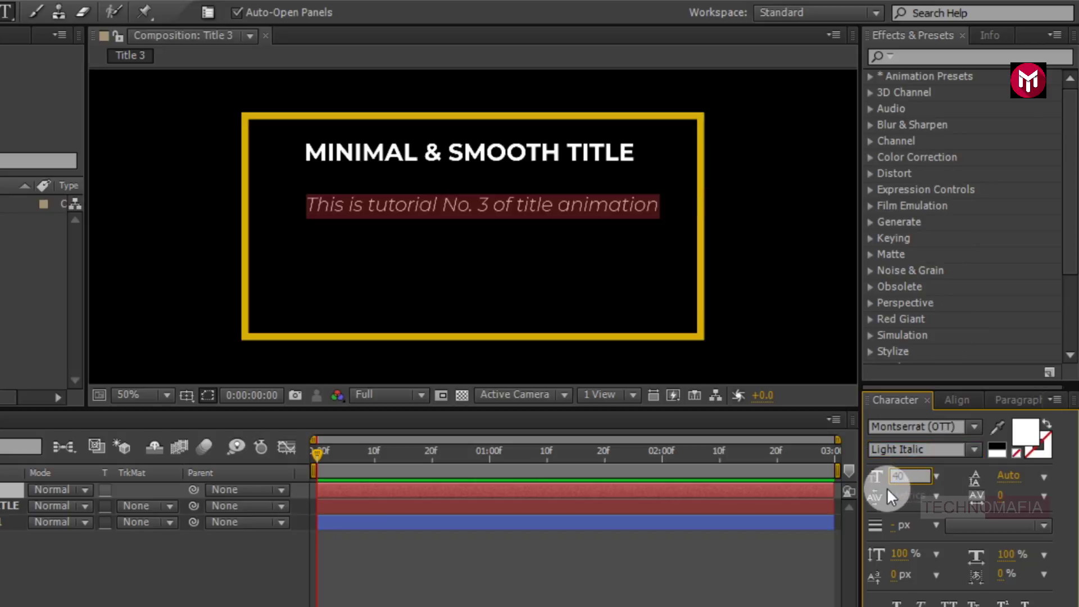
pyautogui.press('Return')
pyautogui.click(956, 400)
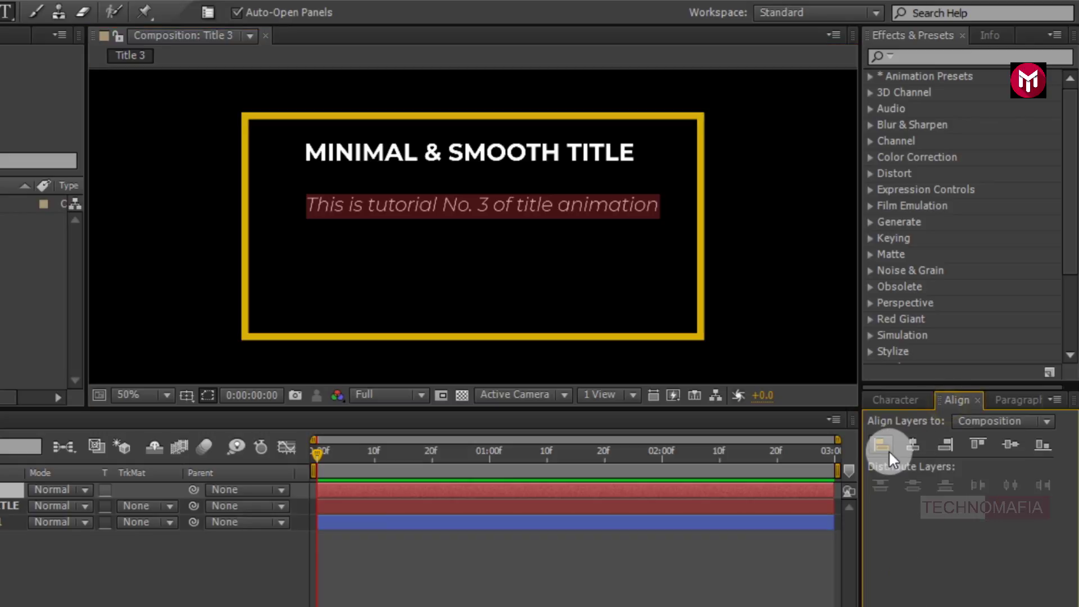
pyautogui.click(911, 444)
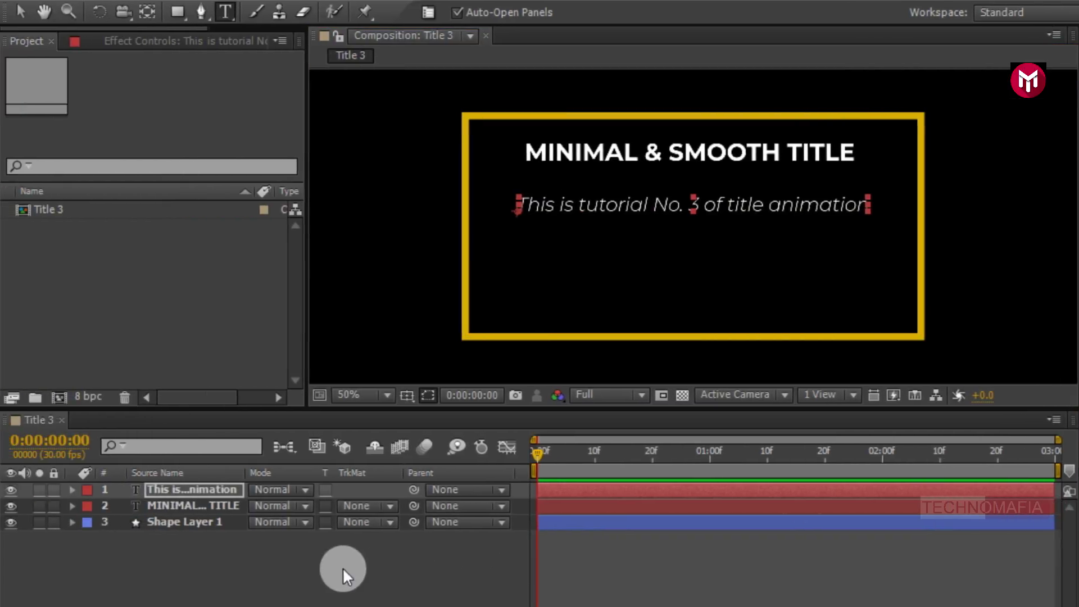
# Step: Add a three-line text layer below the subtitle: "Thank you guys for watching this tutorial", "qwertyuiopasdfghjkzxcvbn" and "zxcvbnmsdfghjklqwertyu"
pyautogui.click(101, 561)
pyautogui.click(227, 12)
pyautogui.click(523, 264)
pyautogui.write('Thank you')
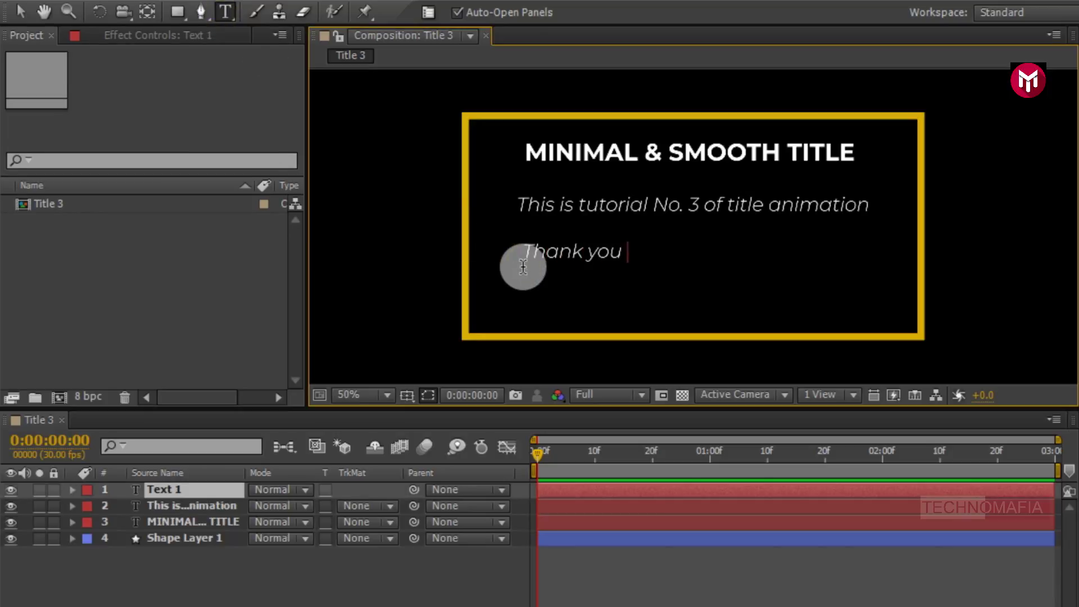
pyautogui.write(' guys for watching this tu')
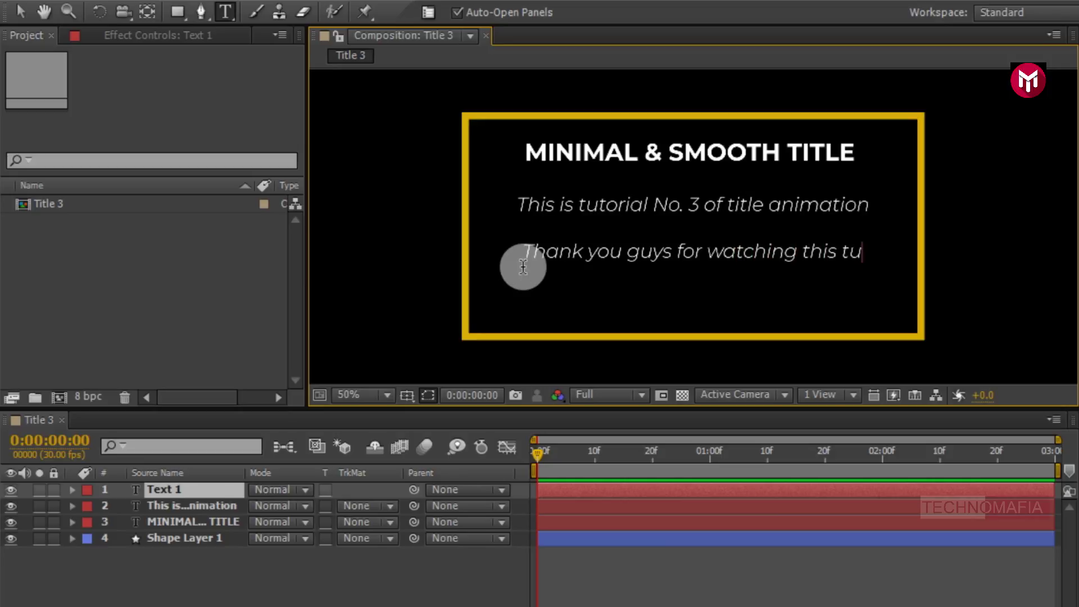
pyautogui.write('torial')
pyautogui.press('Return')
pyautogui.write('qwertyuiopasdfghjk')
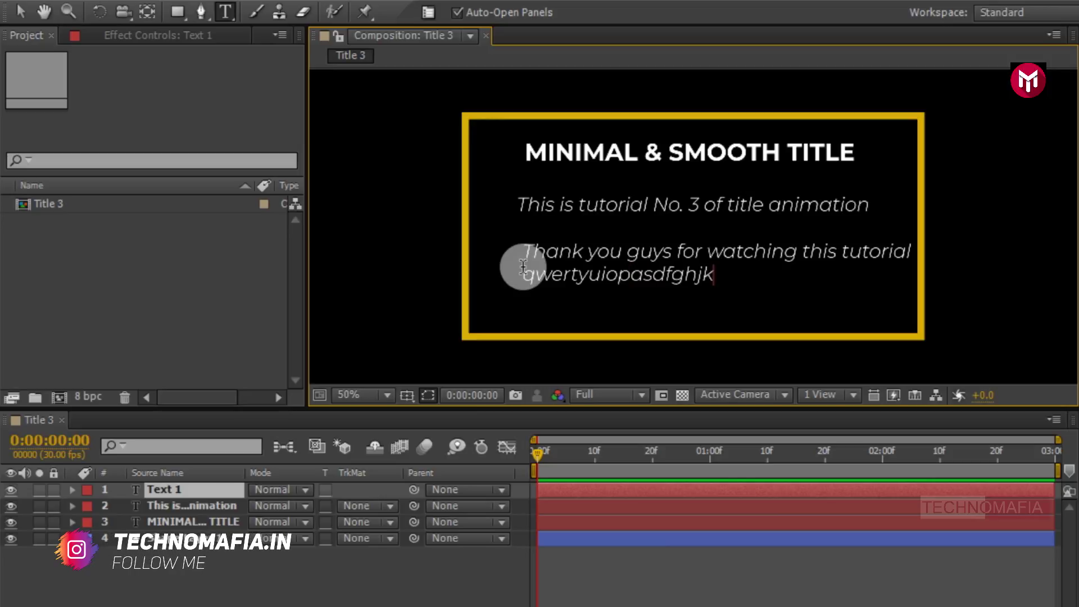
pyautogui.write('zxcvbn')
pyautogui.press('Return')
pyautogui.write('zxcvbnmsdfghjklqwertyu')
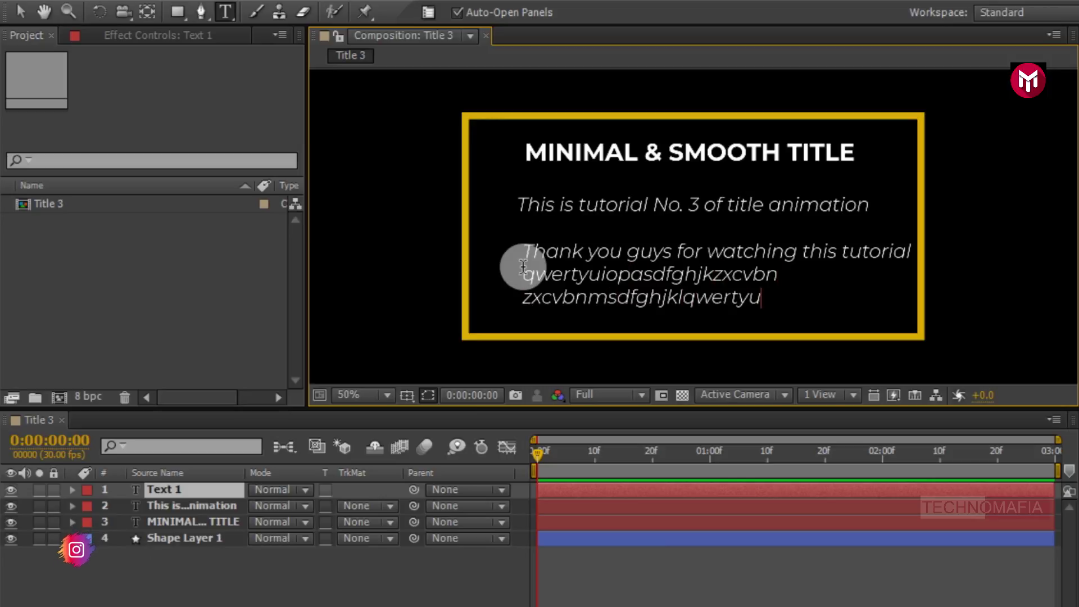
# Step: Set the three-line body text to the Medium font style and center it horizontally in the composition
pyautogui.click(560, 277)
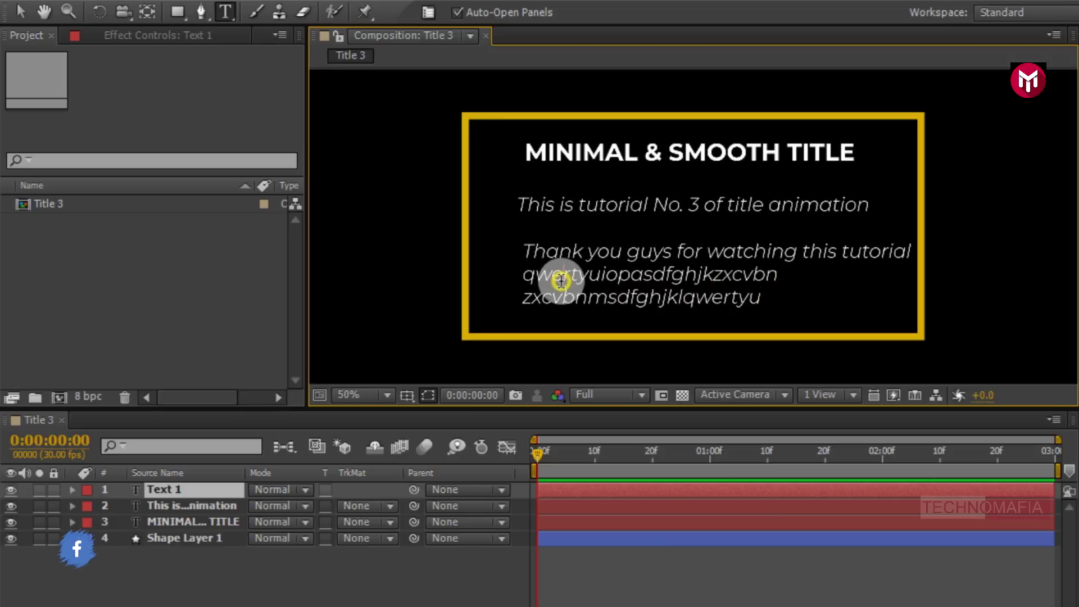
pyautogui.hotkey('ctrl', 'a')
pyautogui.click(875, 403)
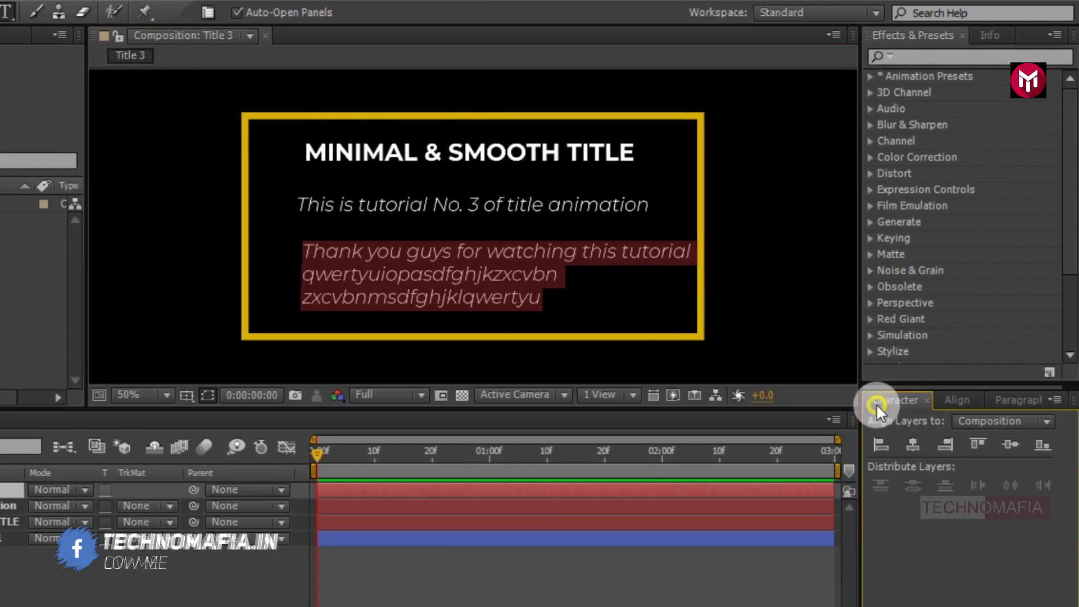
pyautogui.click(973, 452)
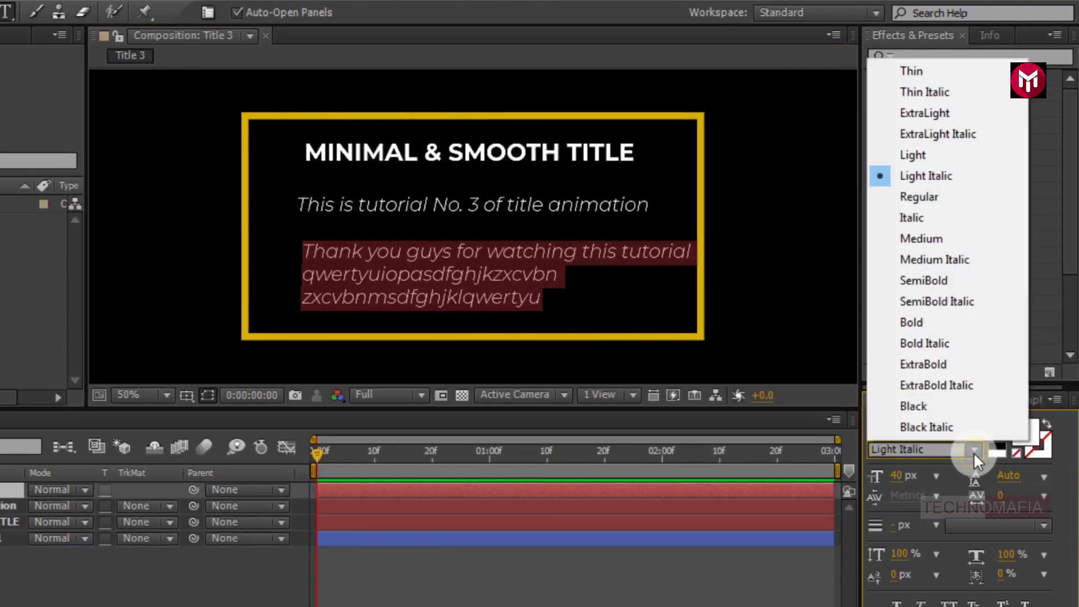
pyautogui.click(912, 238)
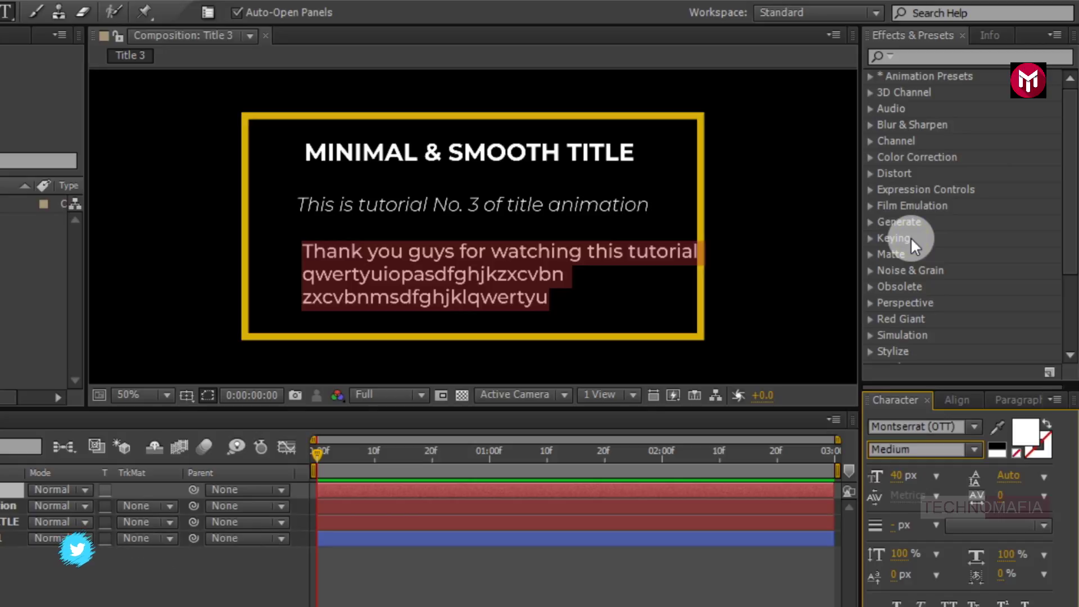
pyautogui.click(959, 402)
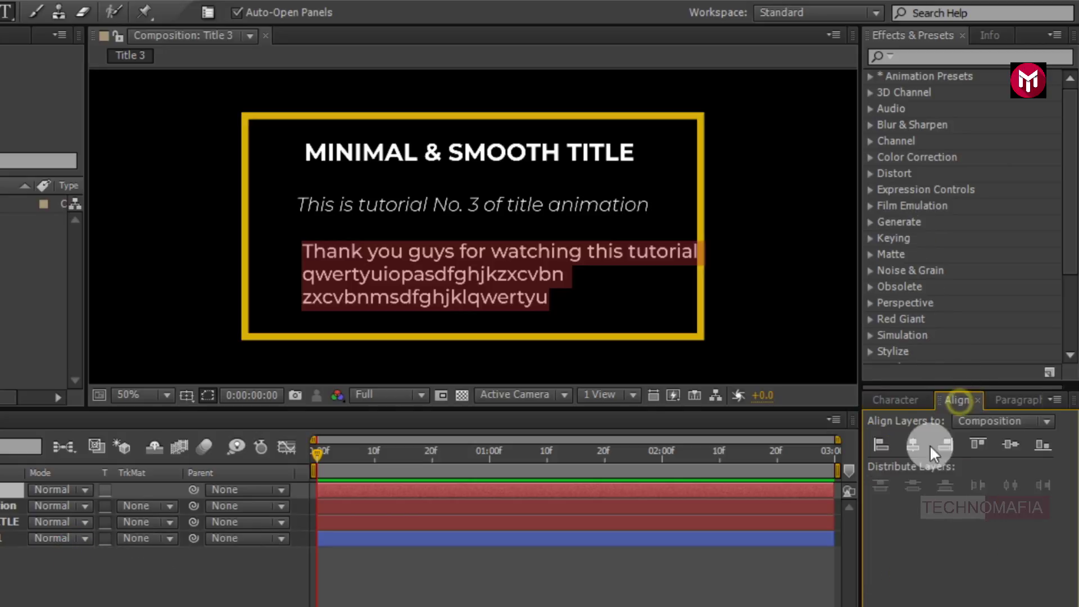
pyautogui.click(901, 443)
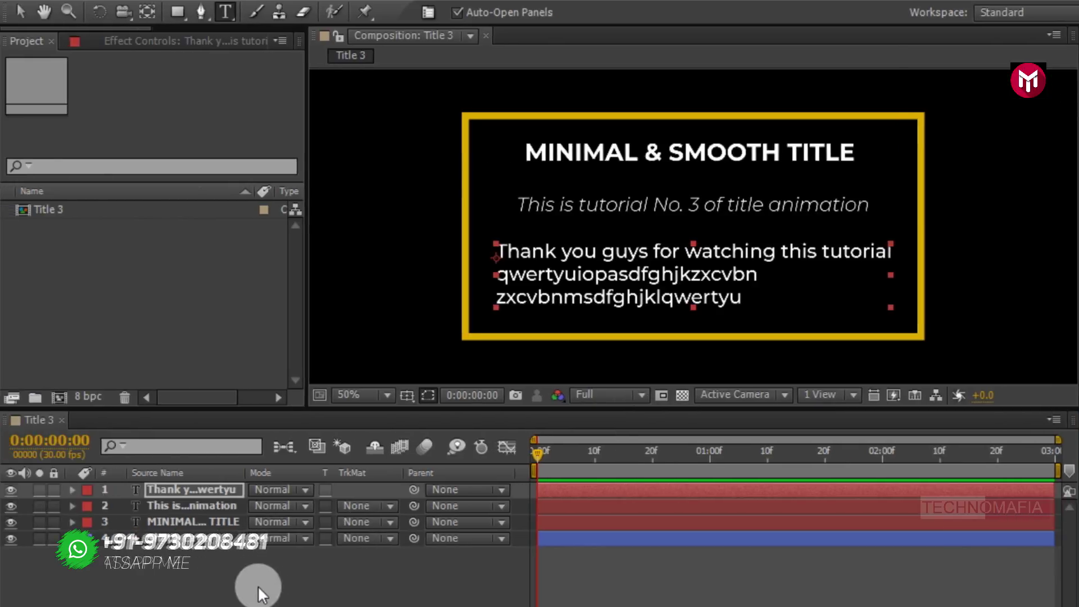
# Step: Nudge the body text slightly upward, closer to the subtitle
pyautogui.click(198, 509)
pyautogui.click(196, 489)
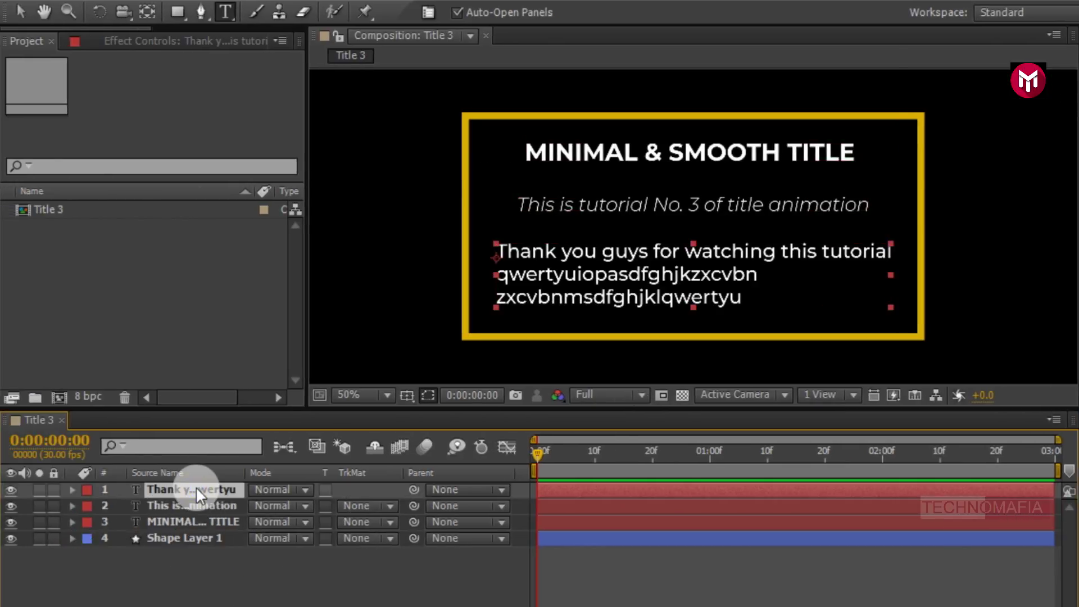
pyautogui.press('Return')
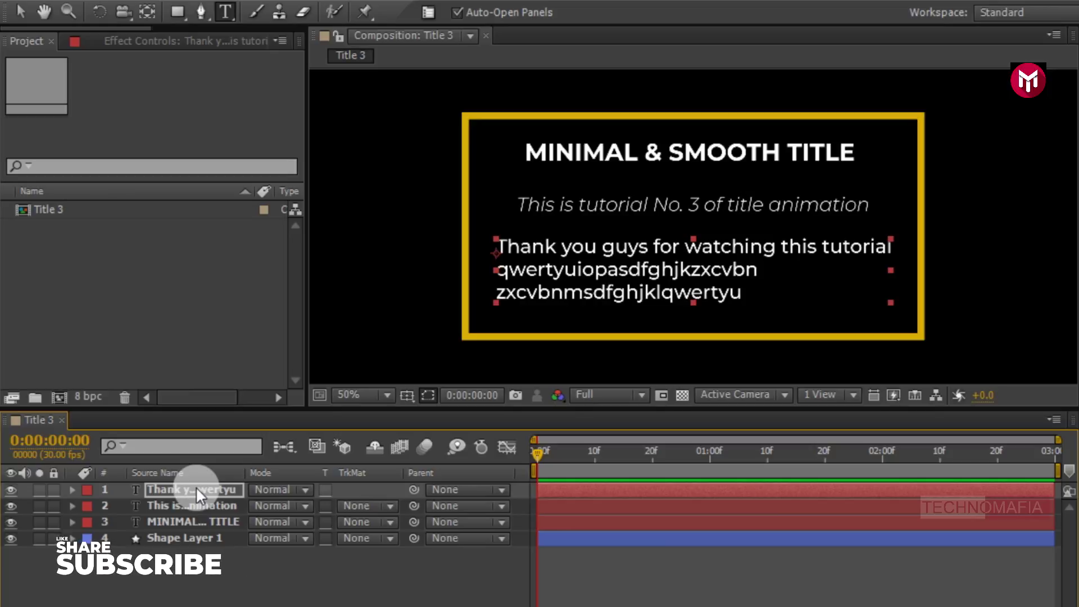
# Step: Keyframe the title's position to slide in from just outside the frame's left edge at 0:00:00:15 to its current place at 0:00:02:05
pyautogui.click(196, 522)
pyautogui.press('p')
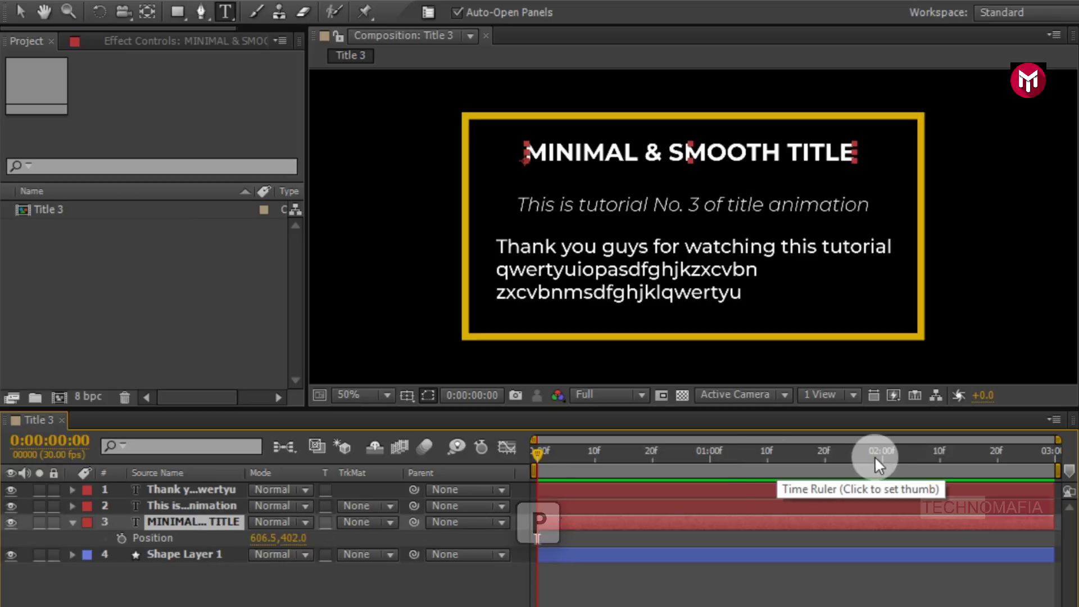
pyautogui.click(911, 453)
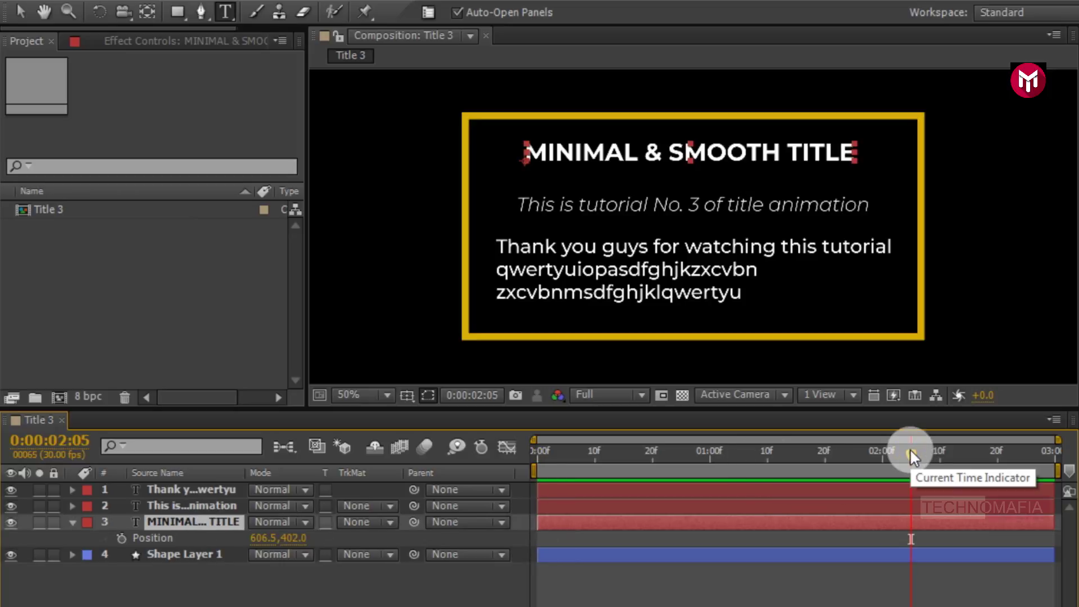
pyautogui.click(123, 538)
pyautogui.click(535, 449)
pyautogui.press('v')
pyautogui.click(625, 450)
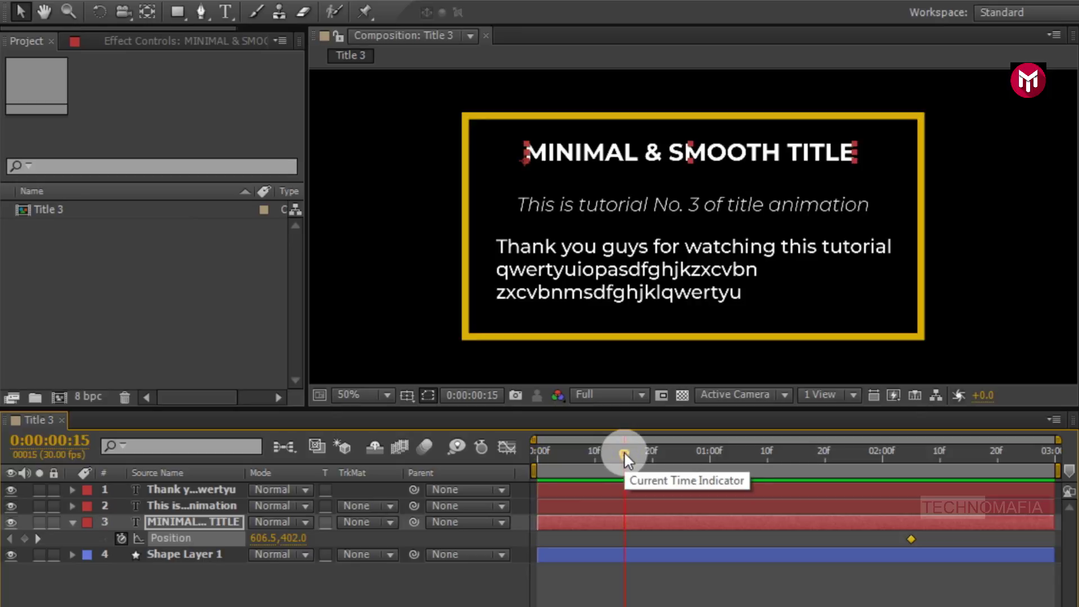
pyautogui.moveTo(744, 146); pyautogui.dragTo(353, 156)
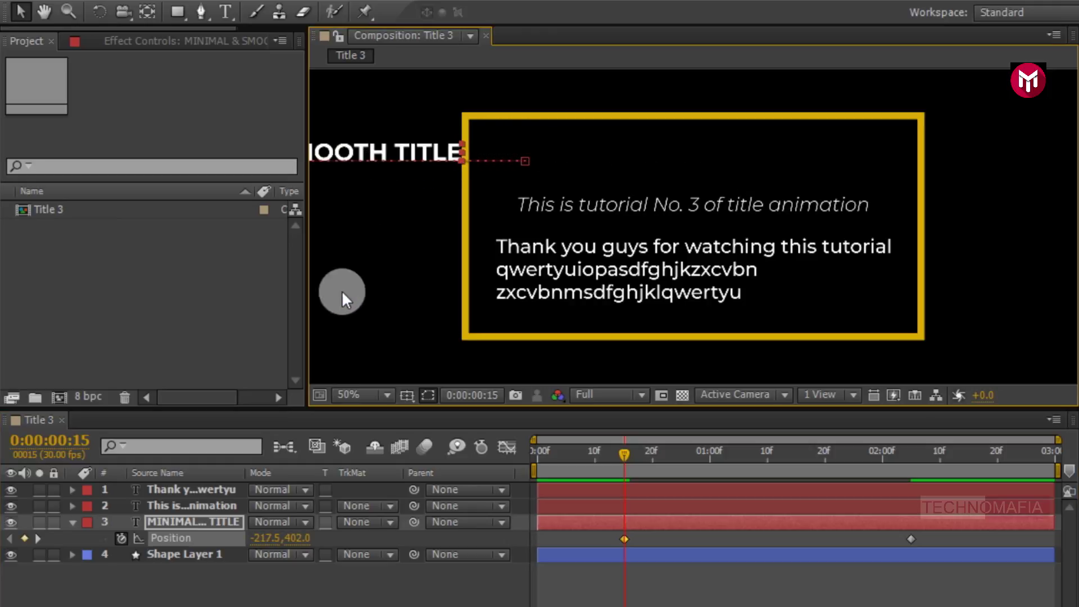
# Step: Keyframe the subtitle's position to slide in from outside the frame's left edge at 0:00:00:20 to its current place at 0:00:02:10
pyautogui.click(198, 505)
pyautogui.press('p')
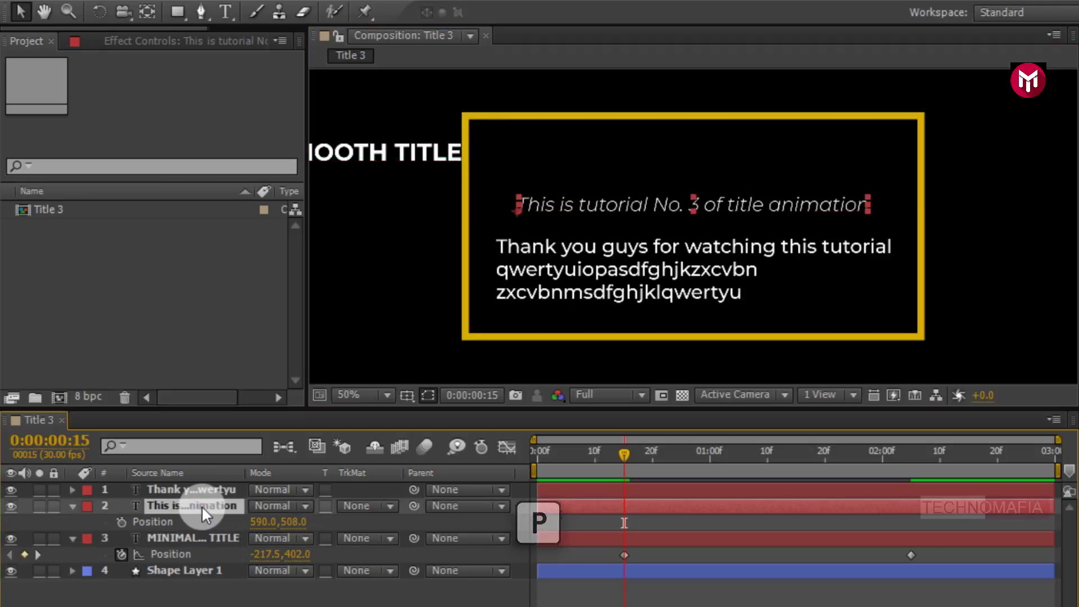
pyautogui.click(939, 450)
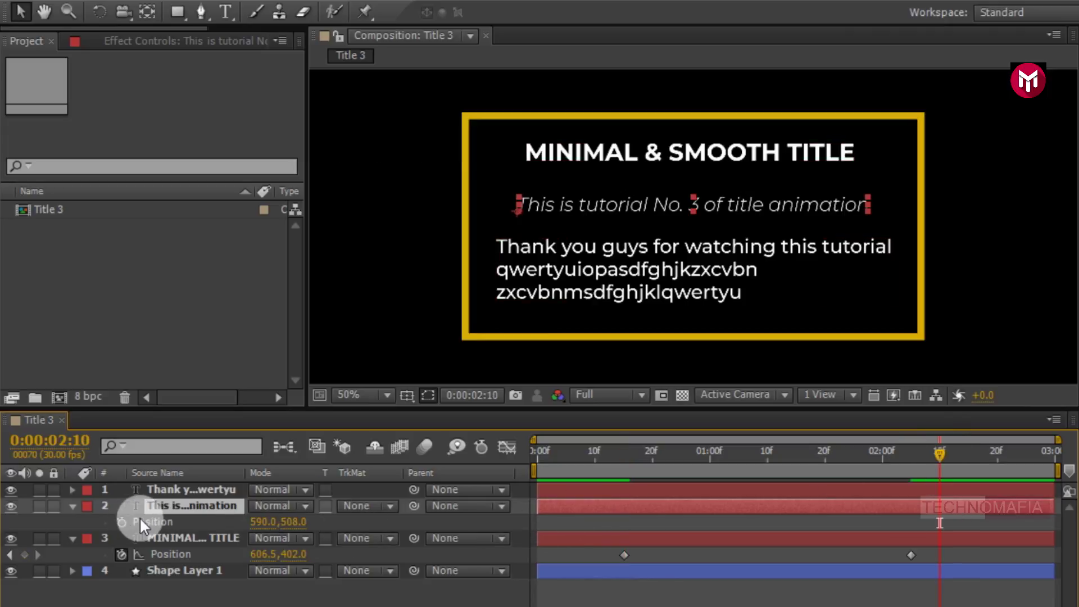
pyautogui.click(121, 521)
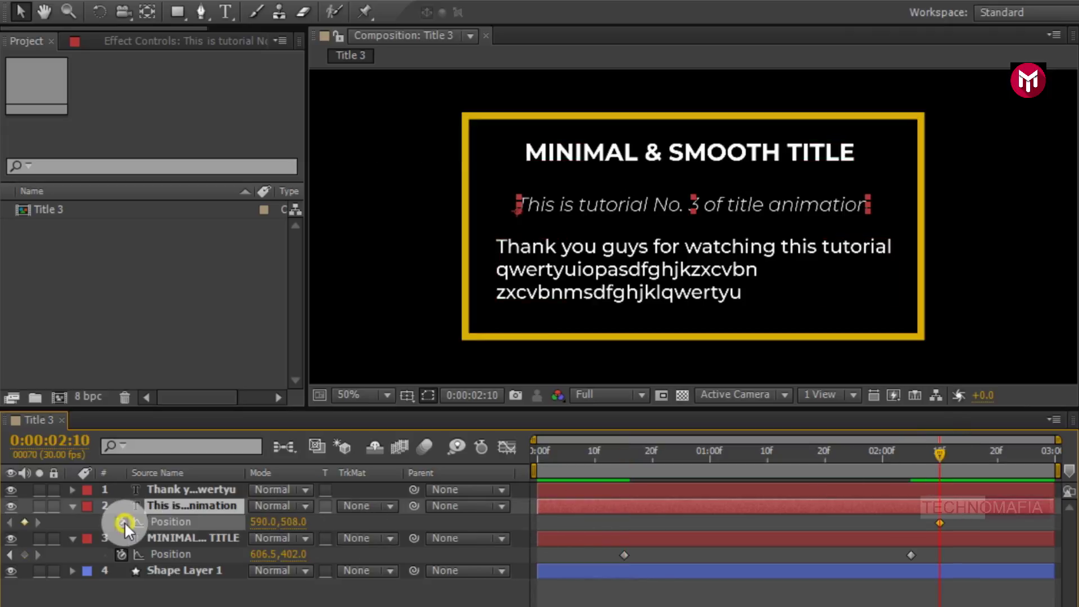
pyautogui.click(649, 456)
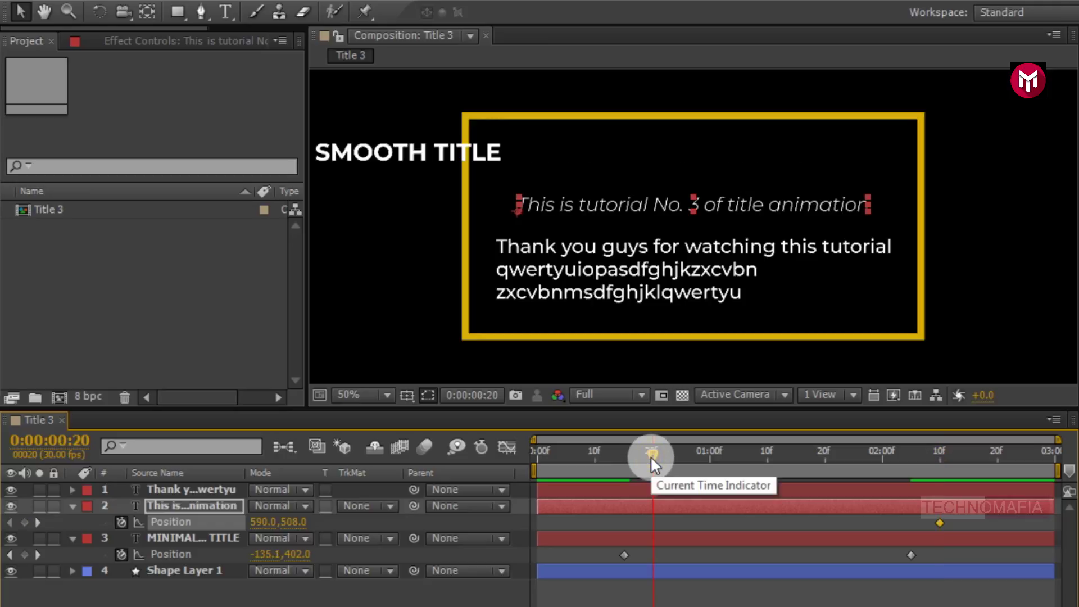
pyautogui.moveTo(763, 206); pyautogui.dragTo(357, 215)
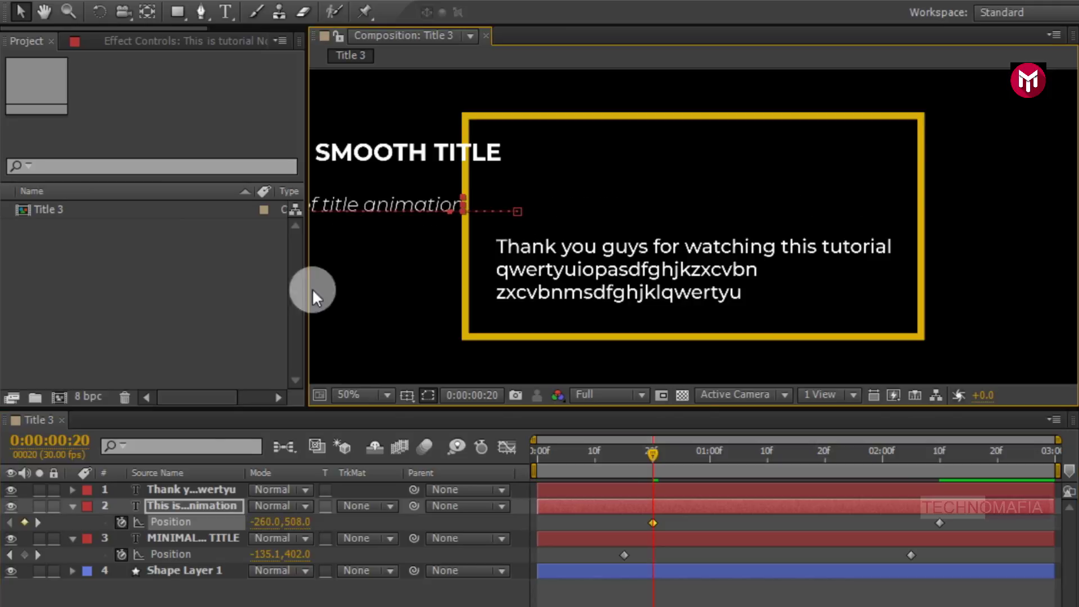
# Step: Keyframe the body text's position to slide in from outside the frame's left edge at 0:00:00:25 to its current place at 0:00:02:20
pyautogui.click(218, 485)
pyautogui.press('p')
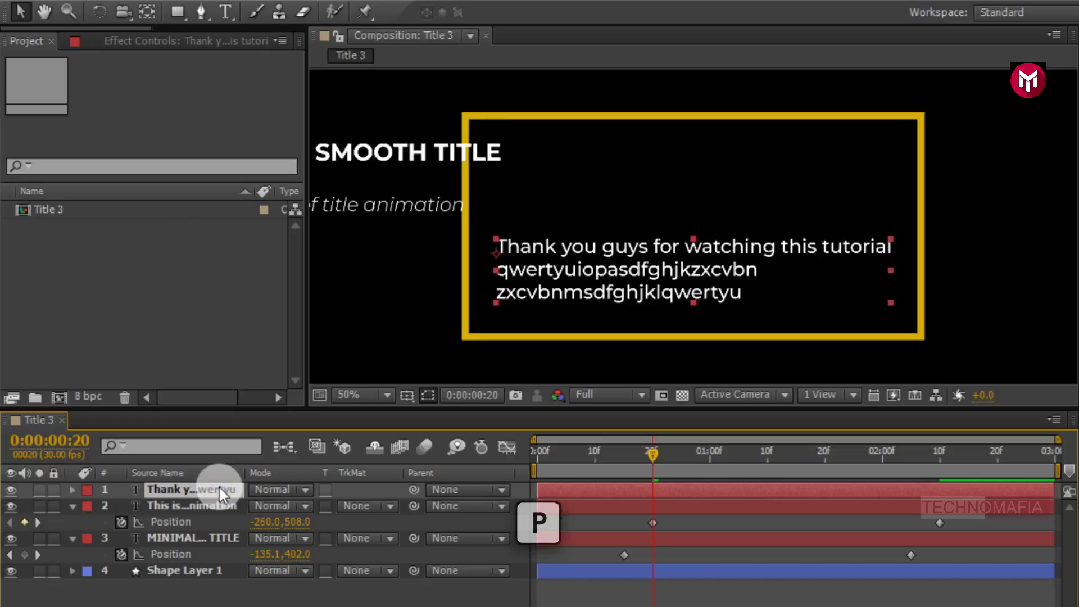
pyautogui.press('p')
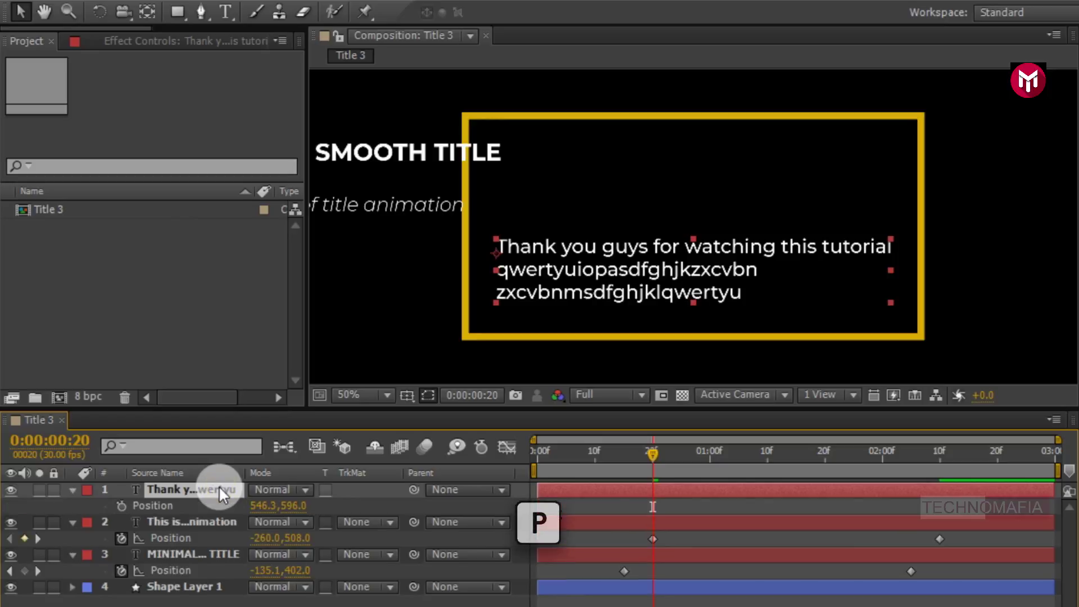
pyautogui.click(995, 455)
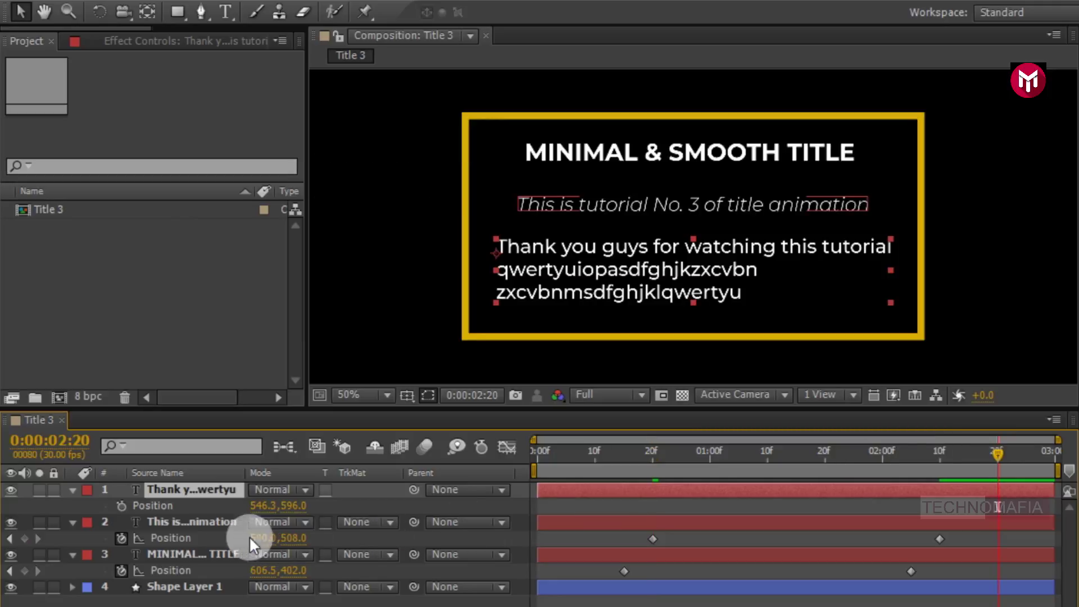
pyautogui.click(121, 506)
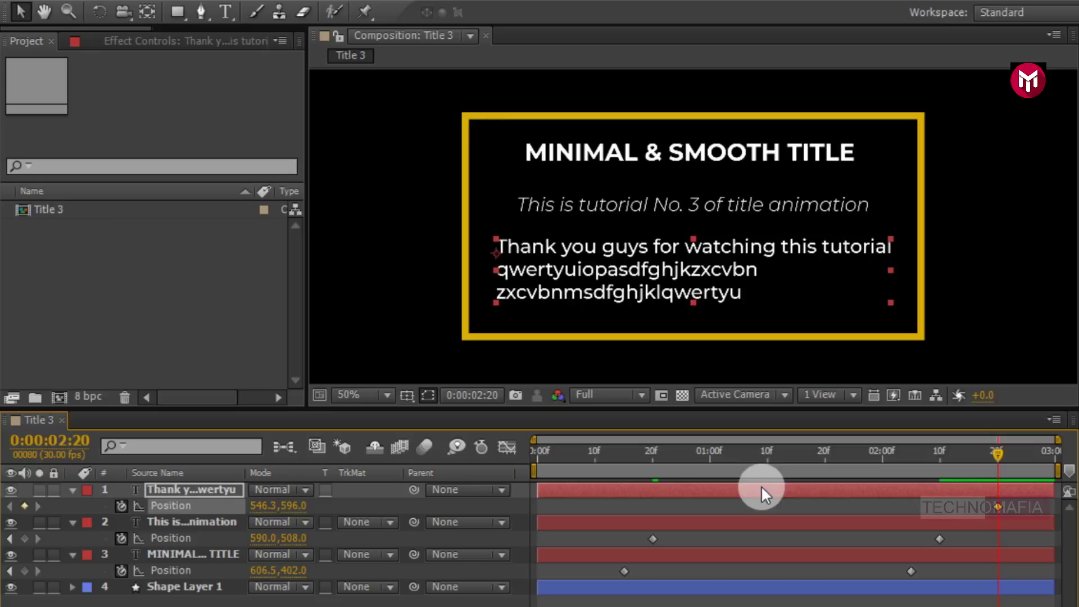
pyautogui.click(683, 451)
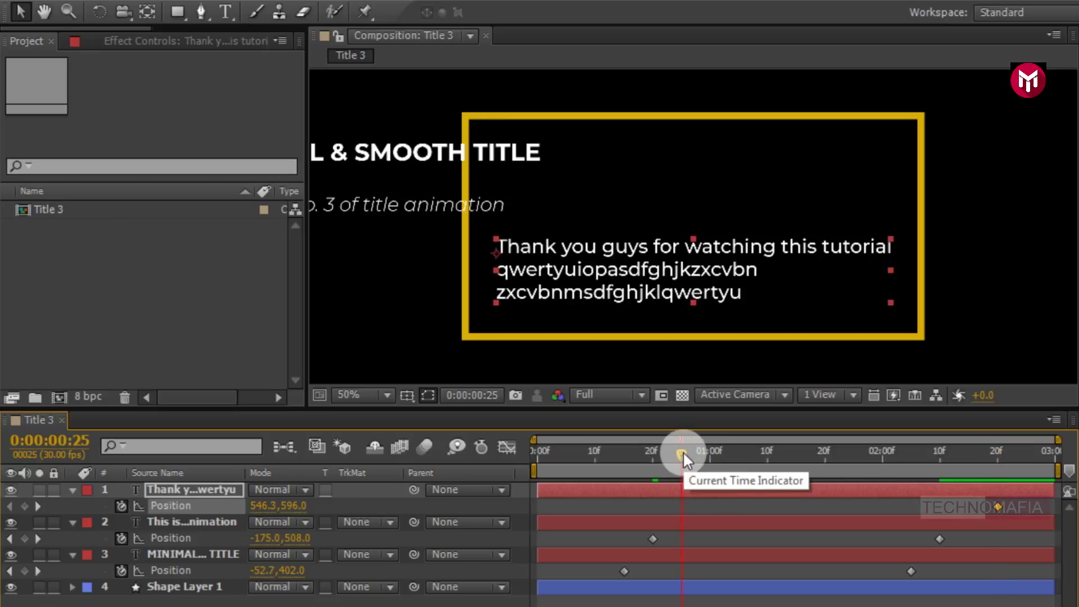
pyautogui.moveTo(737, 265); pyautogui.dragTo(528, 262)
pyautogui.moveTo(377, 269); pyautogui.dragTo(331, 272)
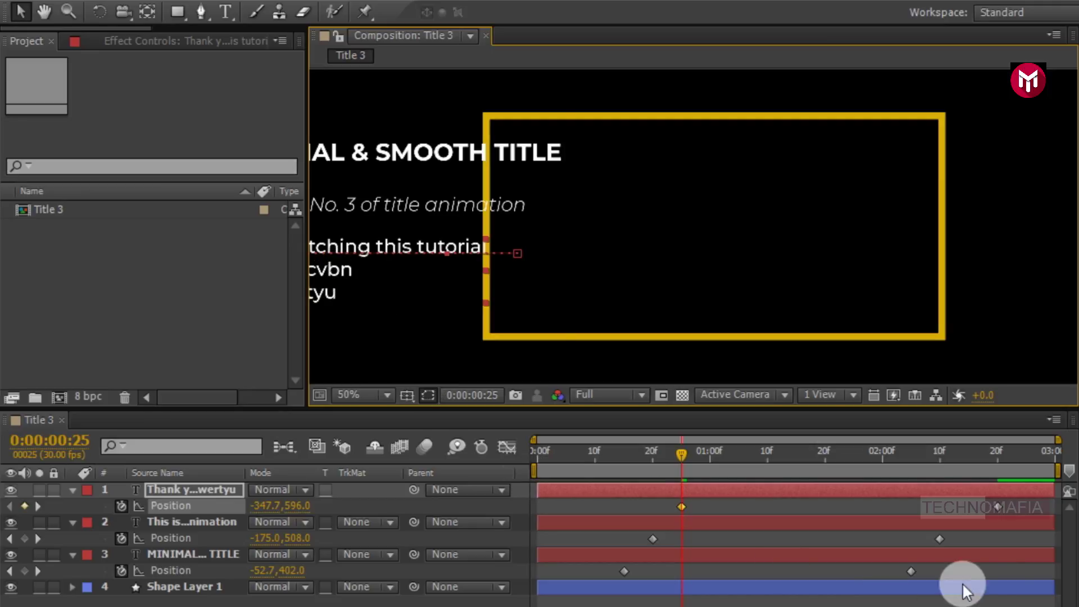
# Step: Apply Easy Ease to all position keyframes of the three text layers
pyautogui.moveTo(1024, 573); pyautogui.dragTo(578, 487)
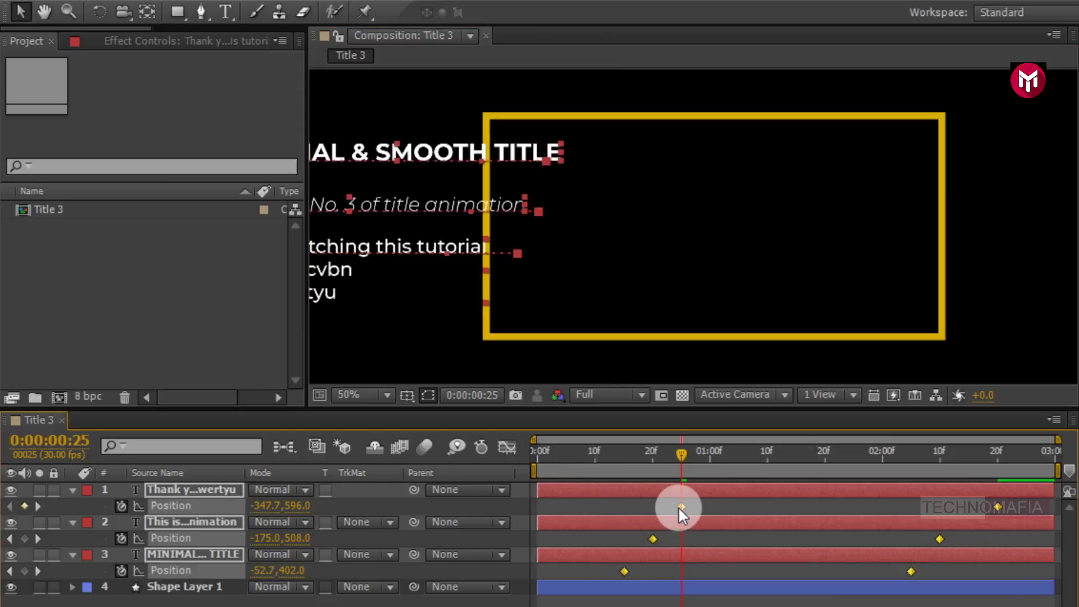
pyautogui.rightClick(679, 505)
pyautogui.moveTo(814, 493)
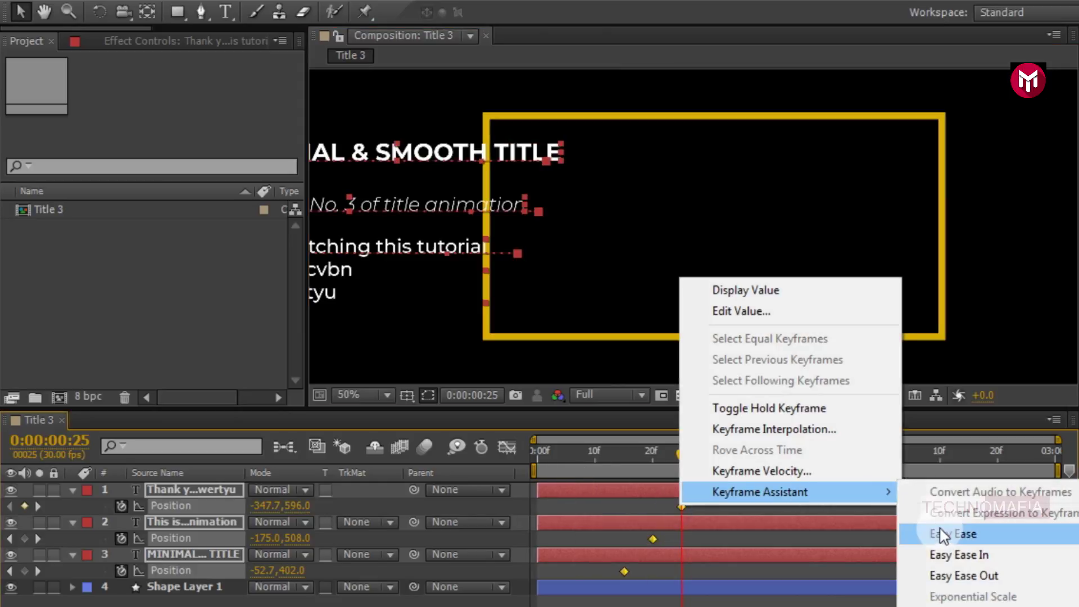
pyautogui.click(940, 531)
# Step: Reshape the three text layers' speed curves in the Graph Editor to peak early and slow down gradually toward the end keyframes
pyautogui.click(506, 447)
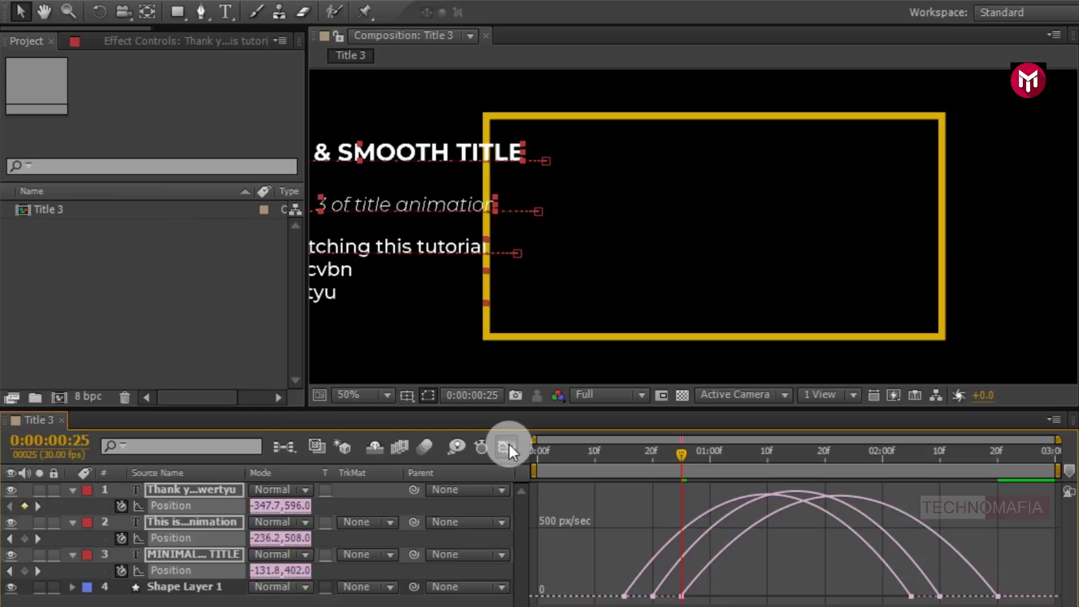
pyautogui.moveTo(1028, 562); pyautogui.dragTo(794, 585)
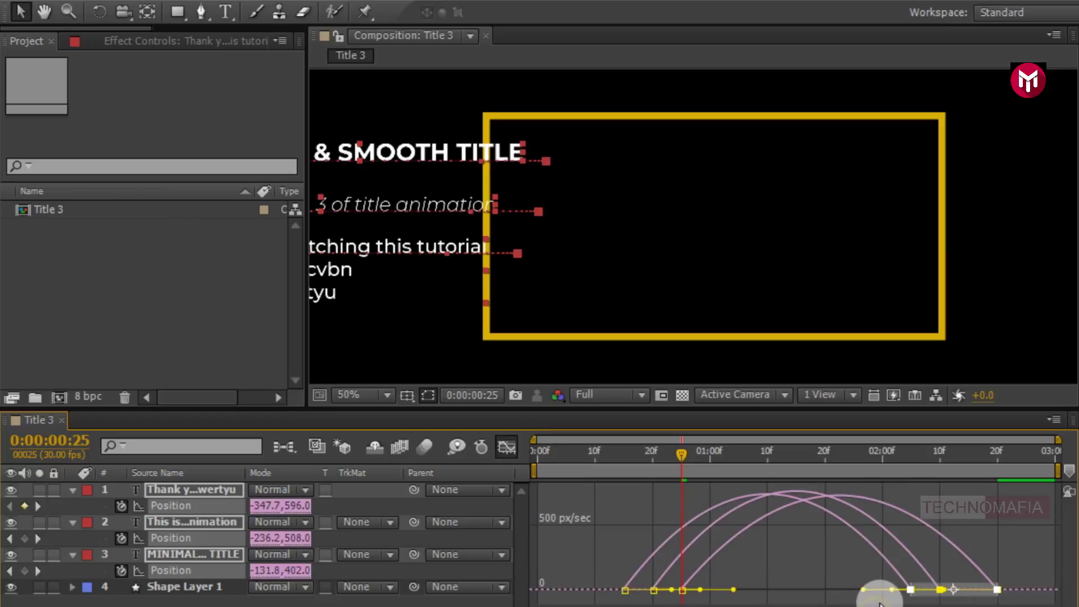
pyautogui.moveTo(863, 591); pyautogui.dragTo(737, 593)
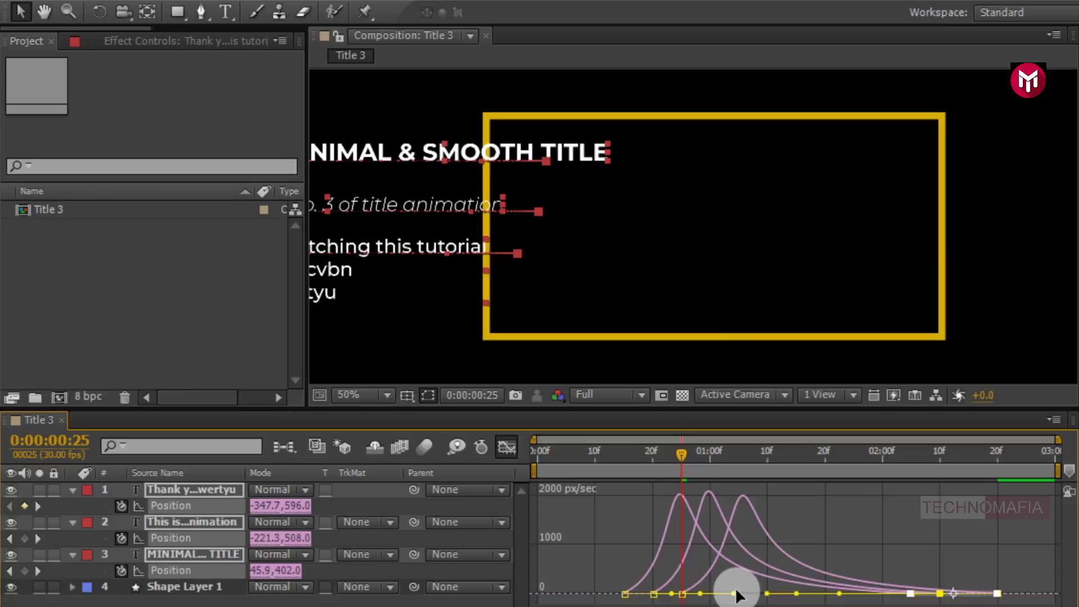
pyautogui.click(507, 448)
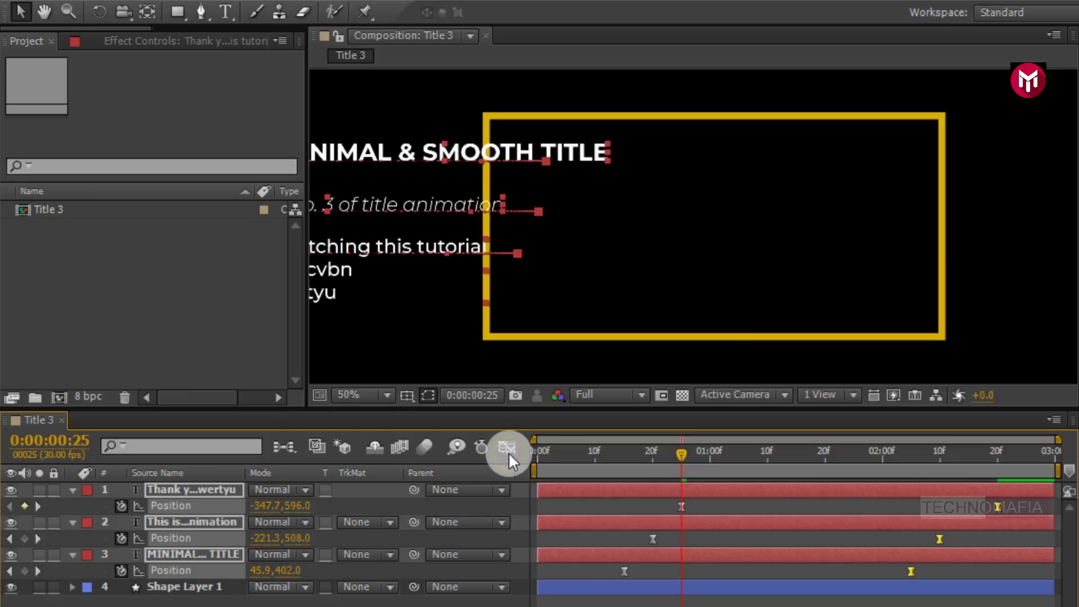
# Step: Preview the text animation from the start, then collapse and deselect the text layers
pyautogui.click(535, 453)
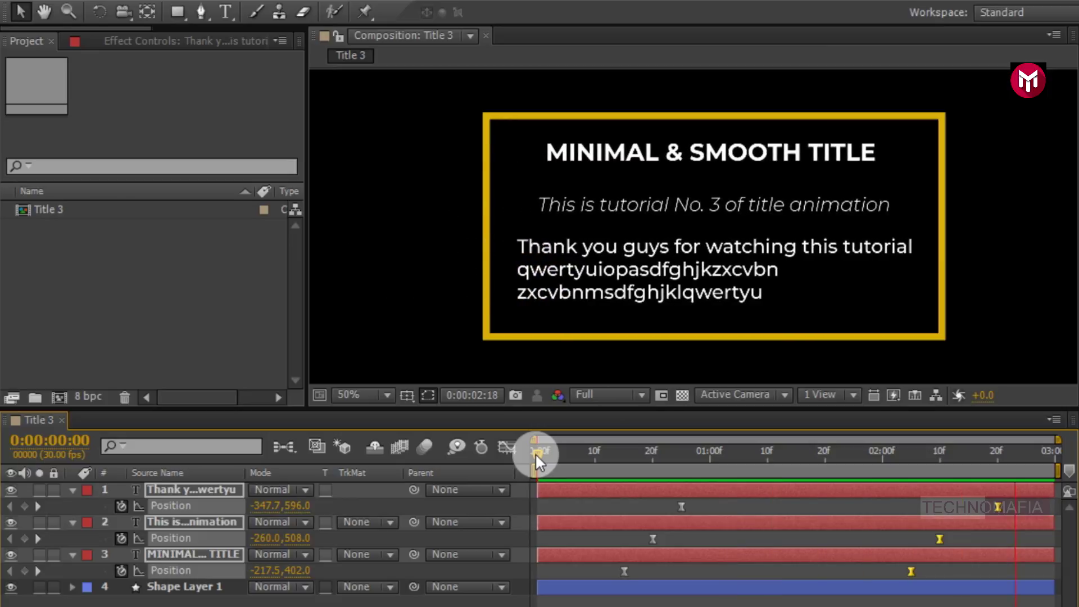
pyautogui.press('space')
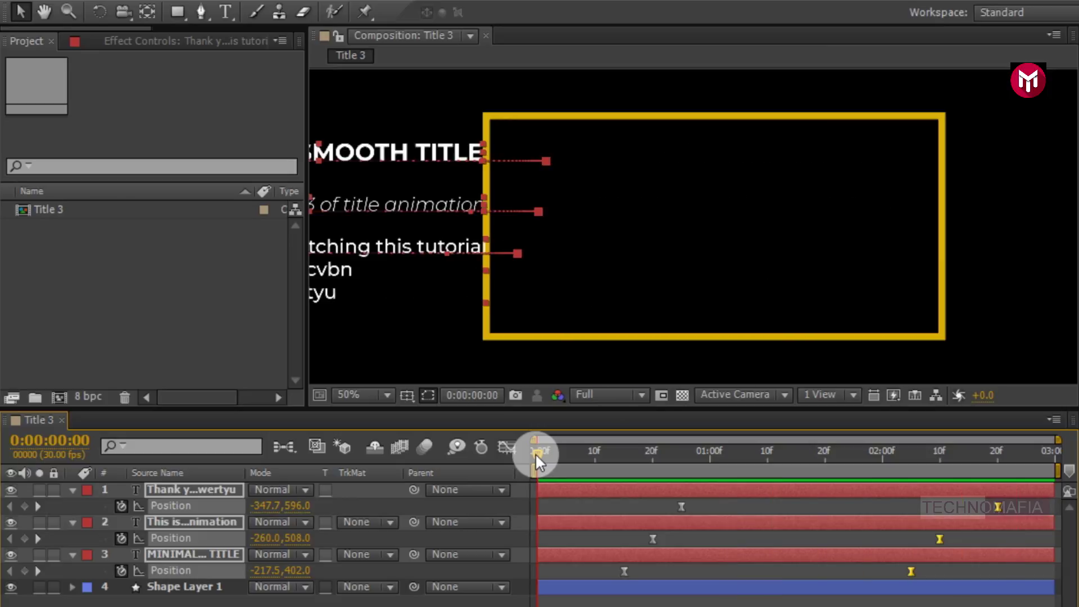
pyautogui.click(73, 489)
pyautogui.click(130, 568)
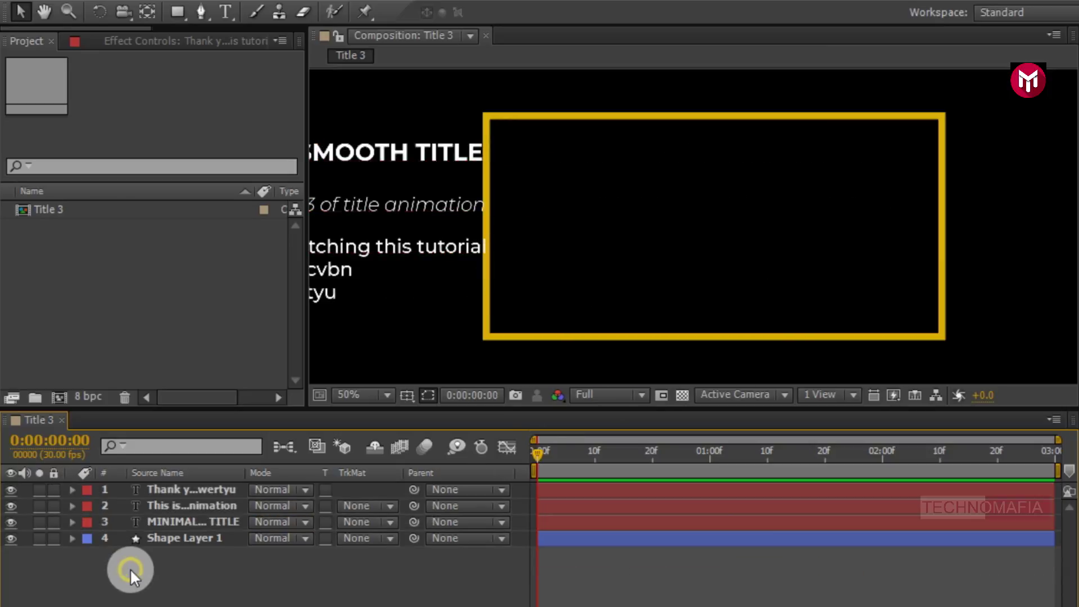
# Step: Draw a rectangle with a solid white fill and no stroke over the yellow frame as a new shape layer
pyautogui.click(177, 538)
pyautogui.click(922, 453)
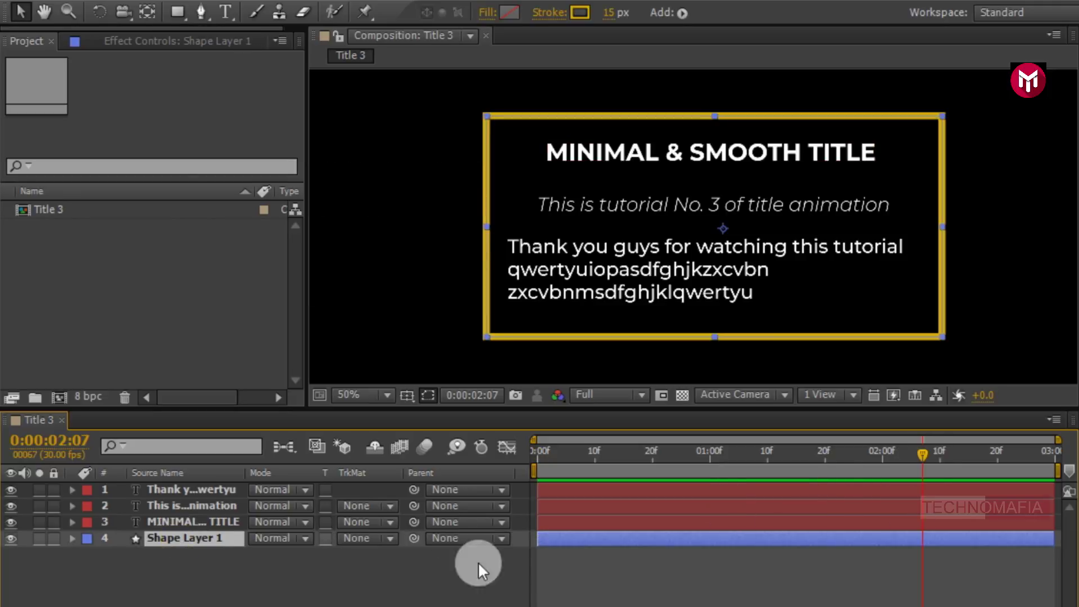
pyautogui.click(213, 562)
pyautogui.click(179, 10)
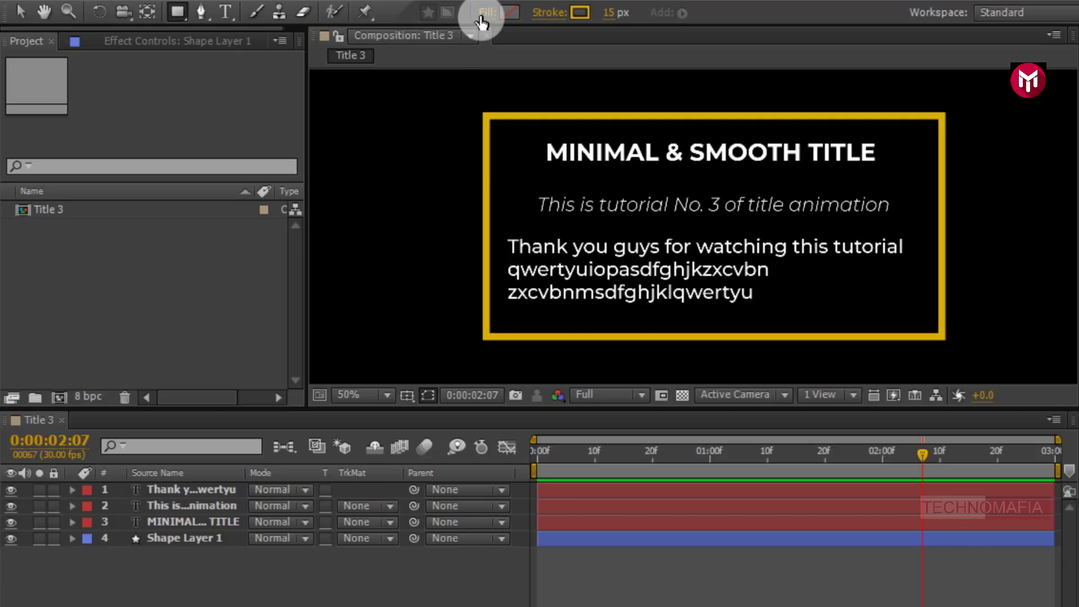
pyautogui.click(480, 14)
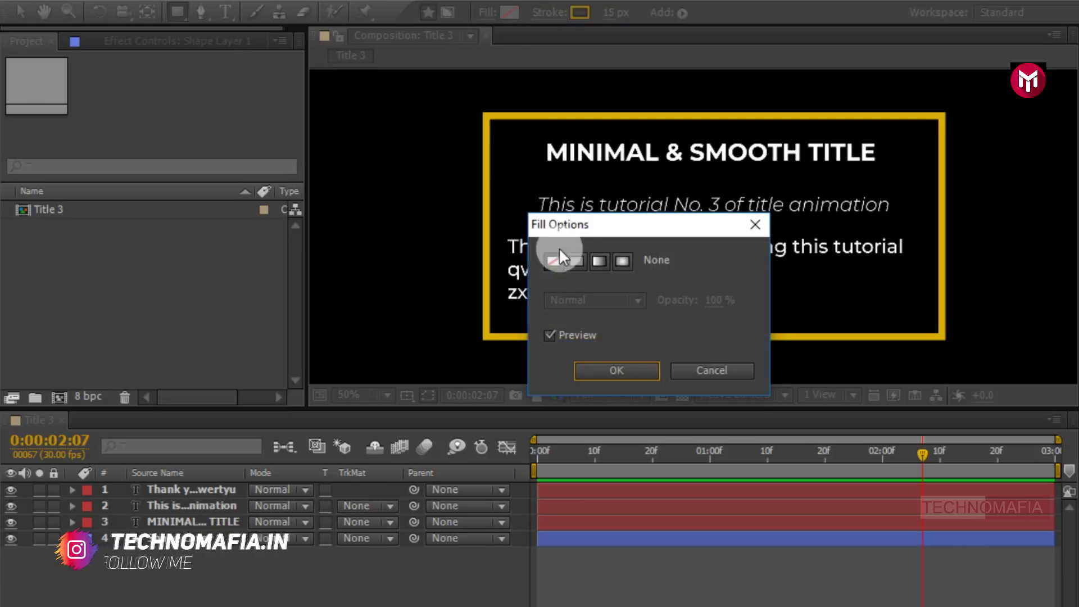
pyautogui.click(574, 260)
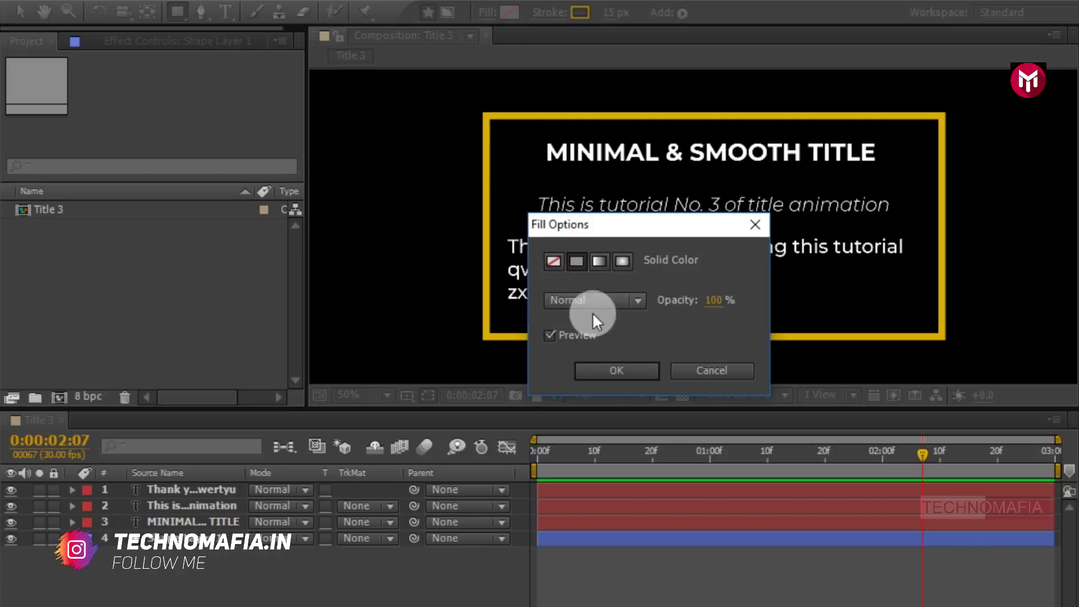
pyautogui.click(602, 368)
pyautogui.click(549, 13)
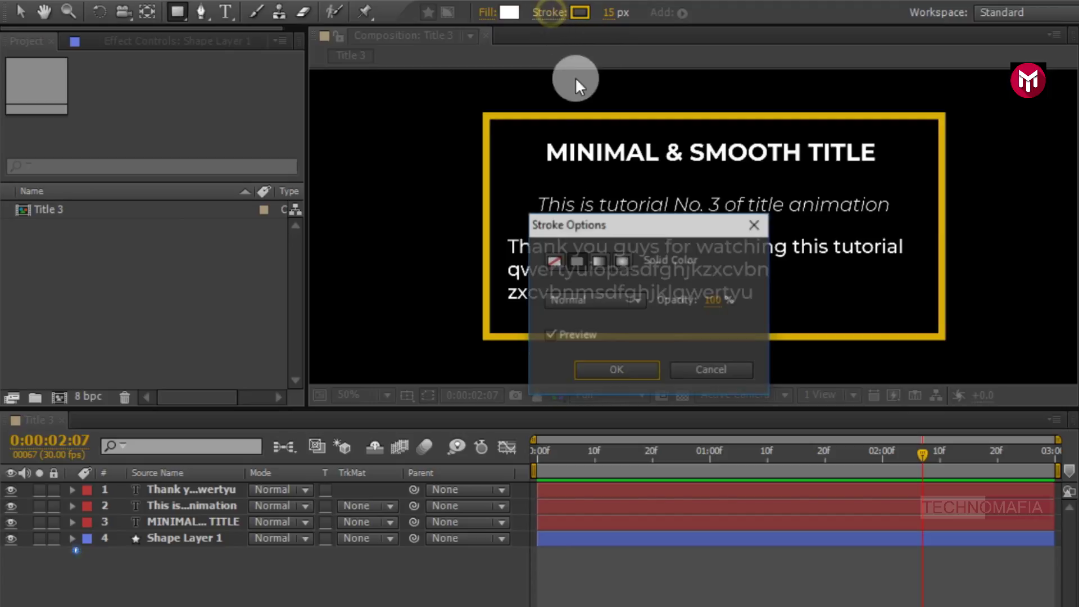
pyautogui.click(556, 262)
pyautogui.click(606, 371)
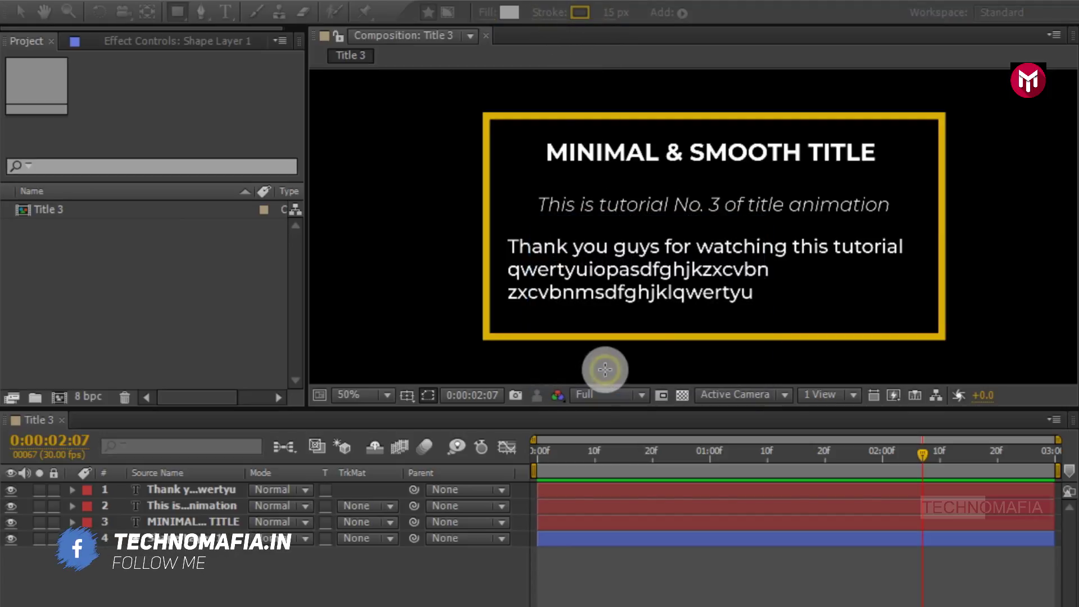
pyautogui.moveTo(487, 116); pyautogui.dragTo(944, 336)
# Step: Duplicate the white rectangle's shape layer twice so each text layer has its own matte shape
pyautogui.click(74, 489)
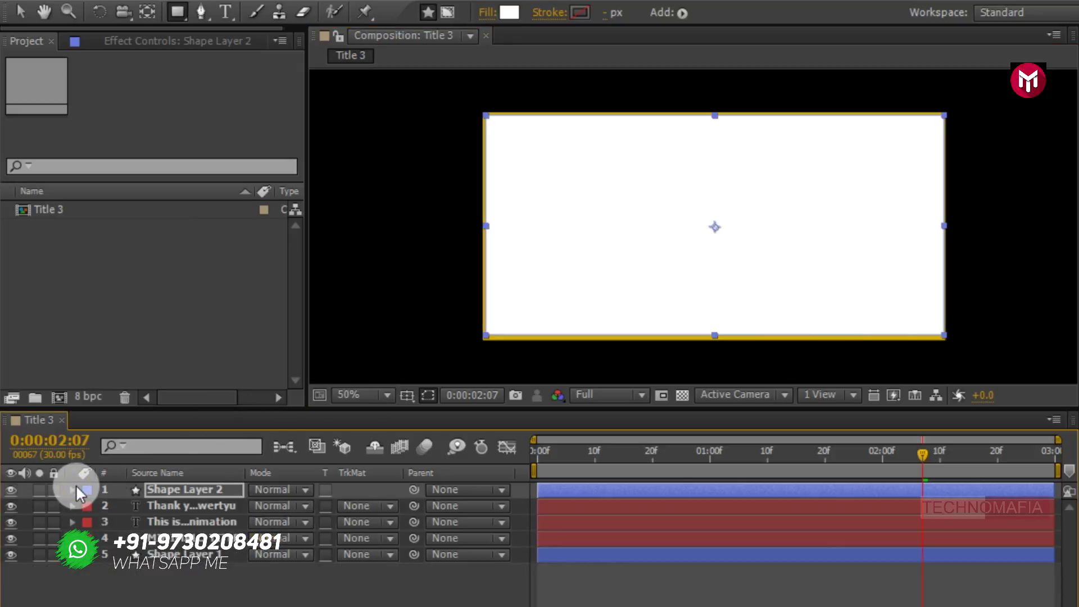
pyautogui.click(184, 488)
pyautogui.hotkey('ctrl', 'd')
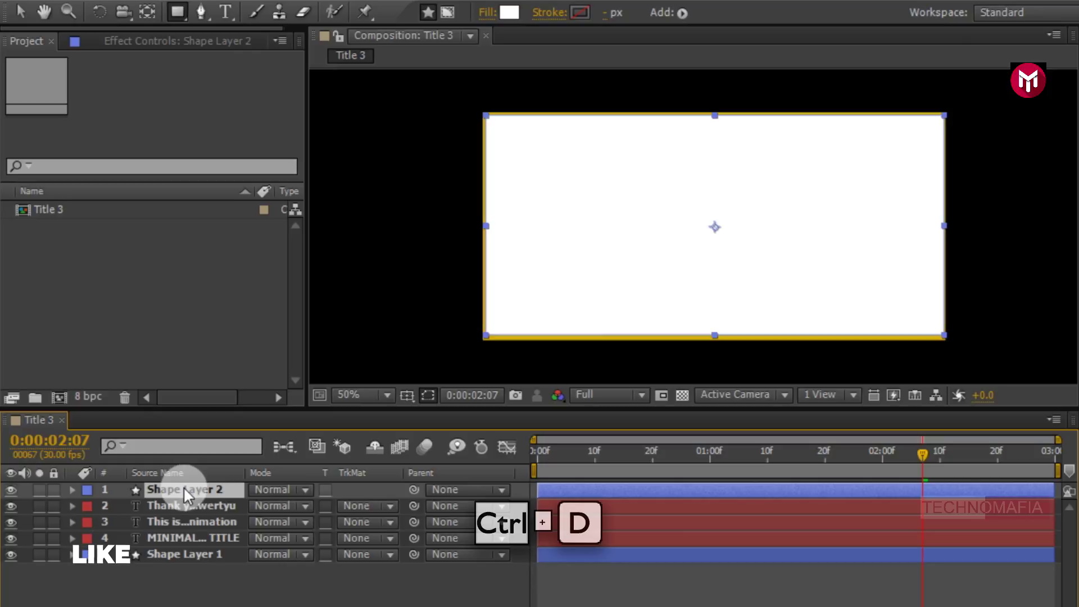
pyautogui.hotkey('ctrl', 'd')
pyautogui.hotkey('ctrl', 'd')
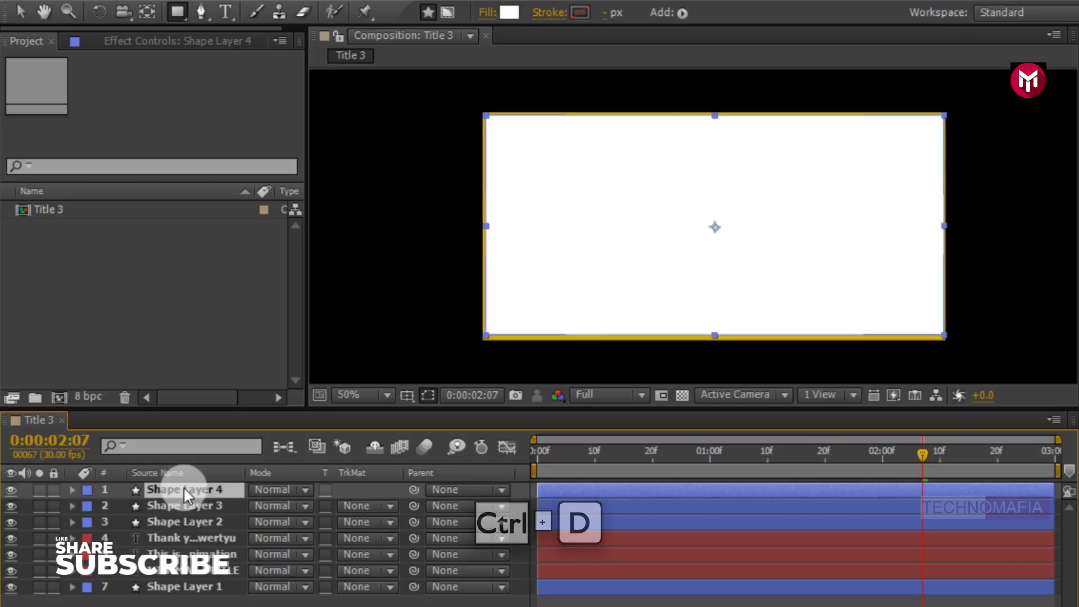
# Step: Place Shape Layer 2 directly above the MINIMAL & SMOOTH TITLE layer and set that text's track matte to Alpha Matte "Shape Layer 2"
pyautogui.click(188, 522)
pyautogui.moveTo(187, 522); pyautogui.dragTo(207, 562)
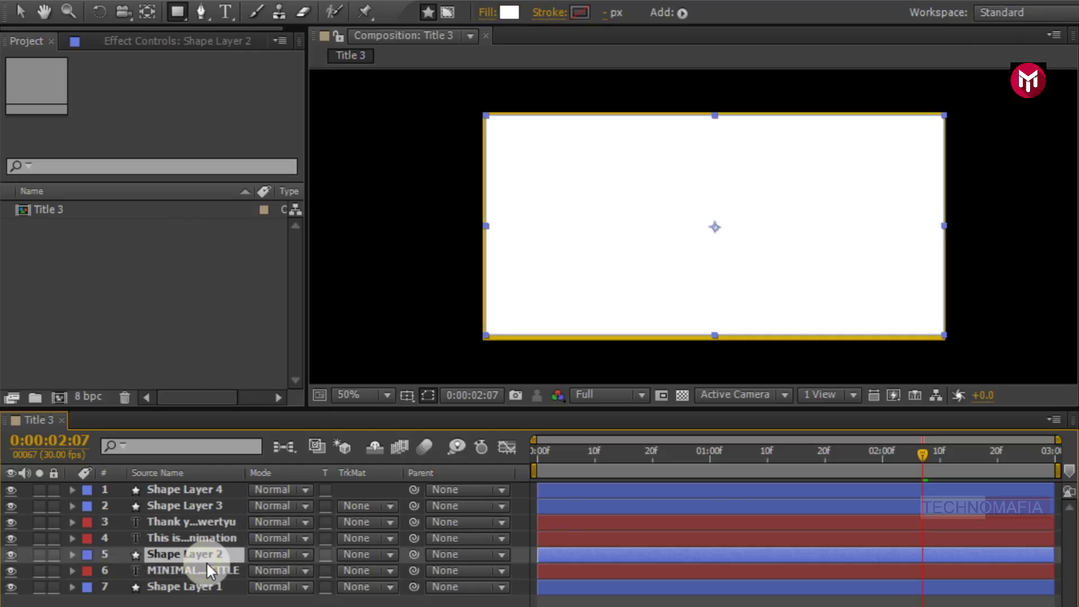
pyautogui.click(207, 572)
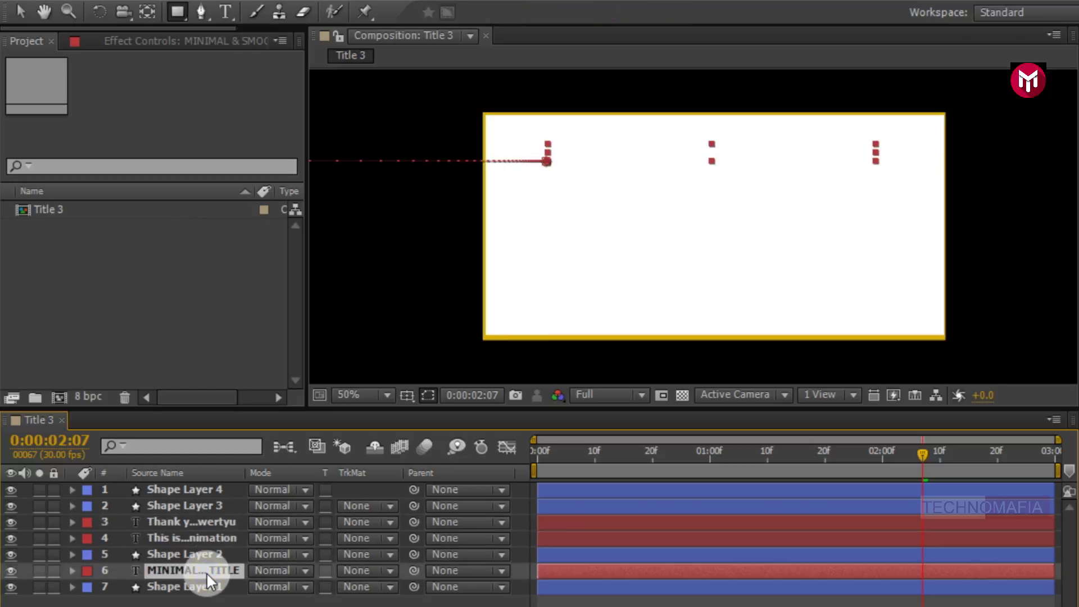
pyautogui.click(347, 572)
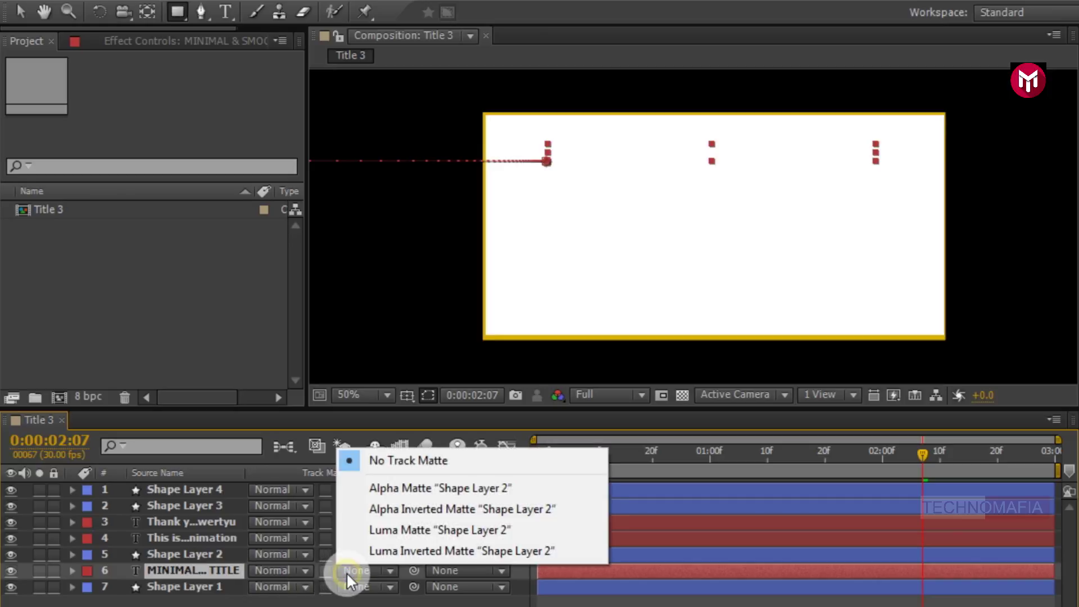
pyautogui.click(379, 486)
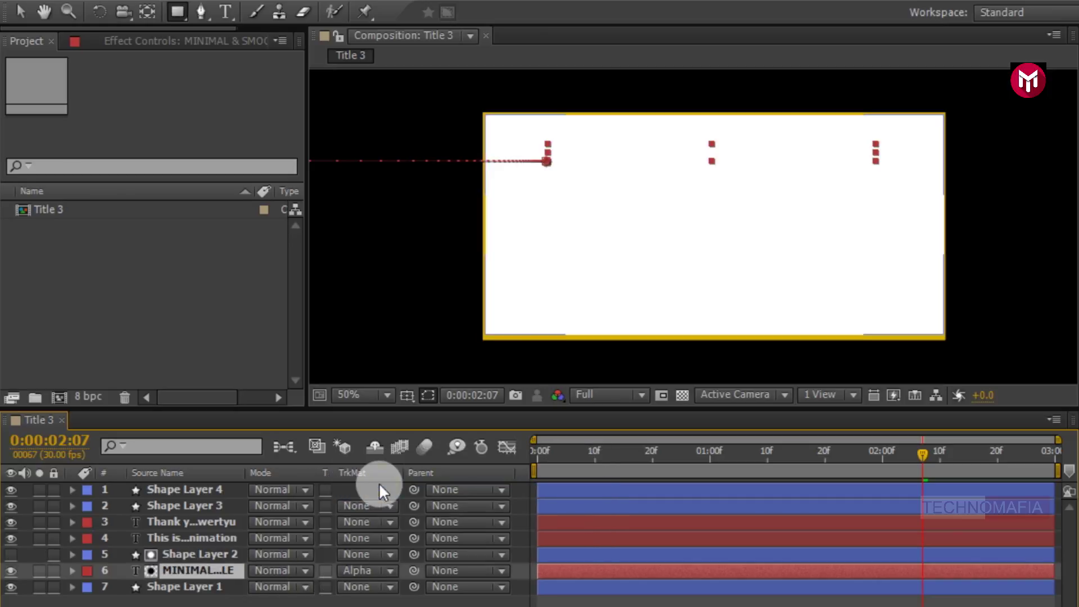
# Step: Place Shape Layer 3 directly above the subtitle layer and set the subtitle's track matte to Alpha Matte "Shape Layer 3"
pyautogui.moveTo(174, 504); pyautogui.dragTo(200, 531)
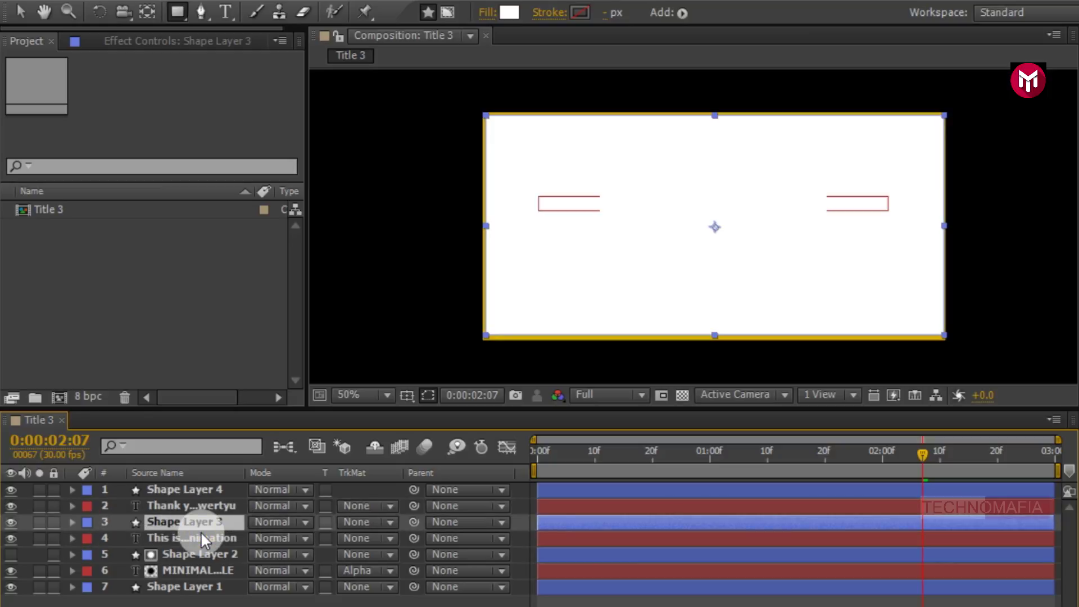
pyautogui.click(194, 538)
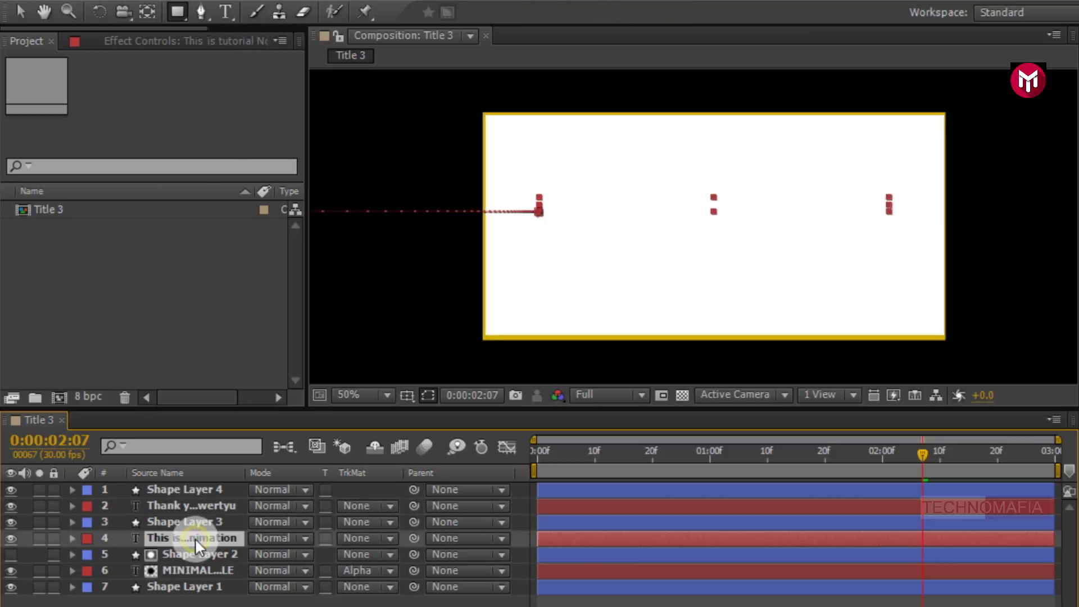
pyautogui.click(341, 539)
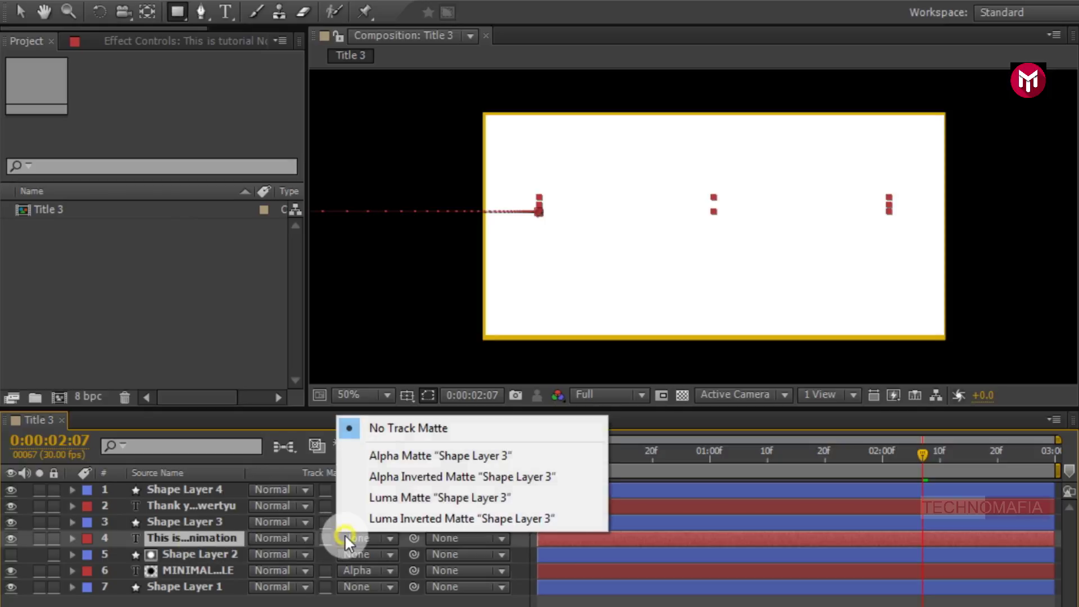
pyautogui.click(375, 461)
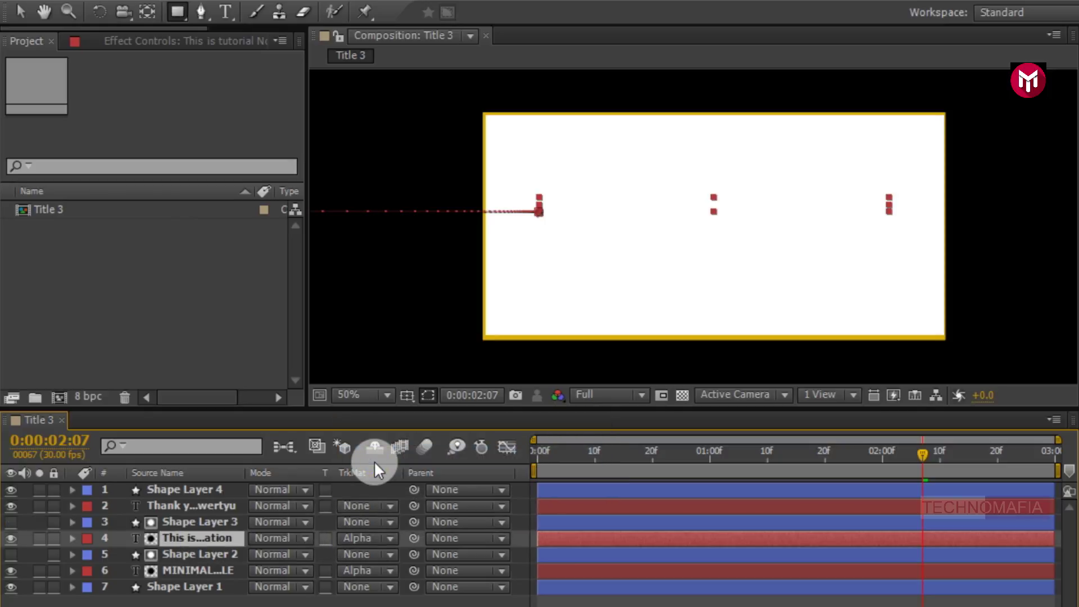
# Step: Set the body text layer's track matte to Alpha Matte using Shape Layer 4 above it
pyautogui.click(182, 505)
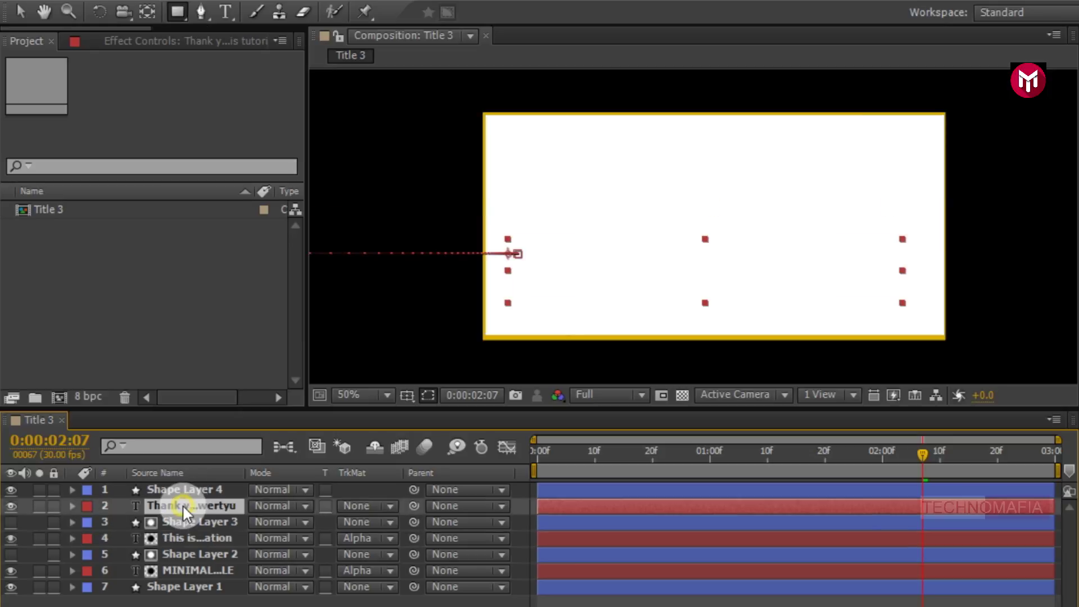
pyautogui.click(337, 505)
pyautogui.click(382, 553)
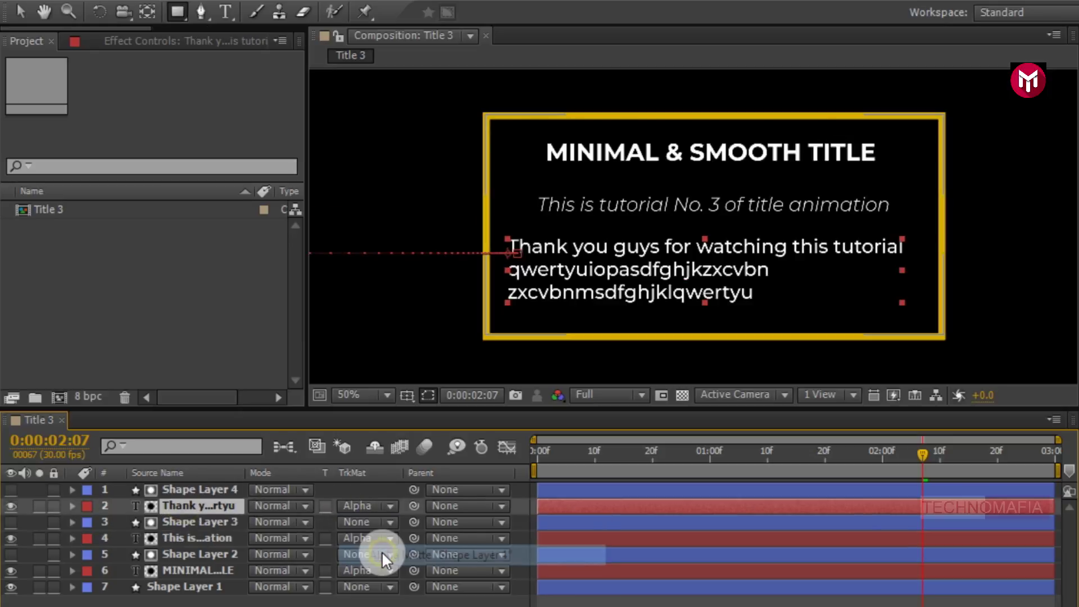
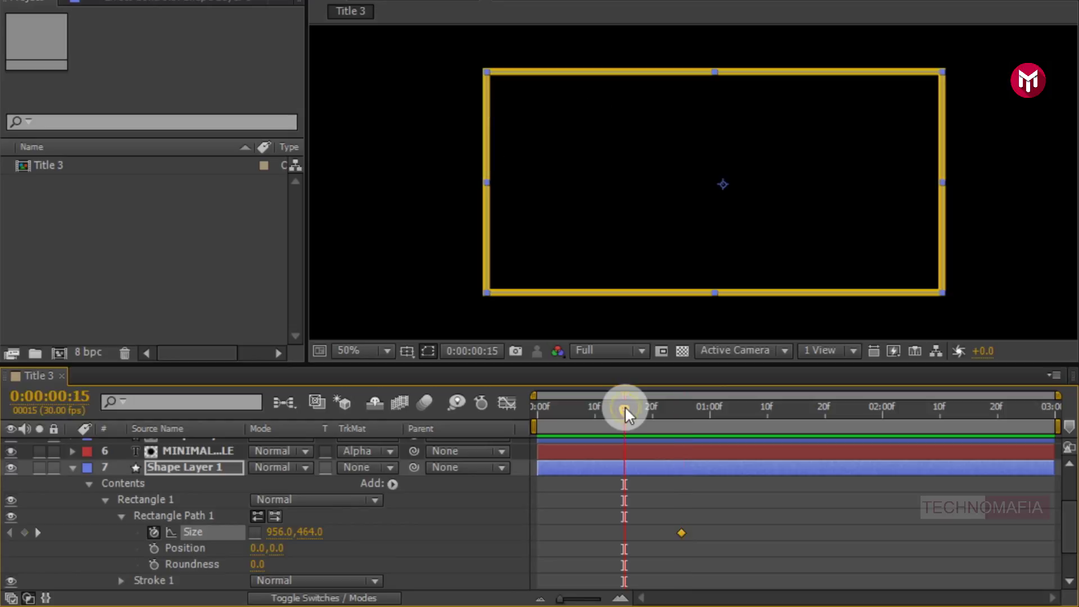
# Step: Keyframe Shape Layer 1's rectangle size at 0:00:00:15 with the height set to 0
pyautogui.click(25, 532)
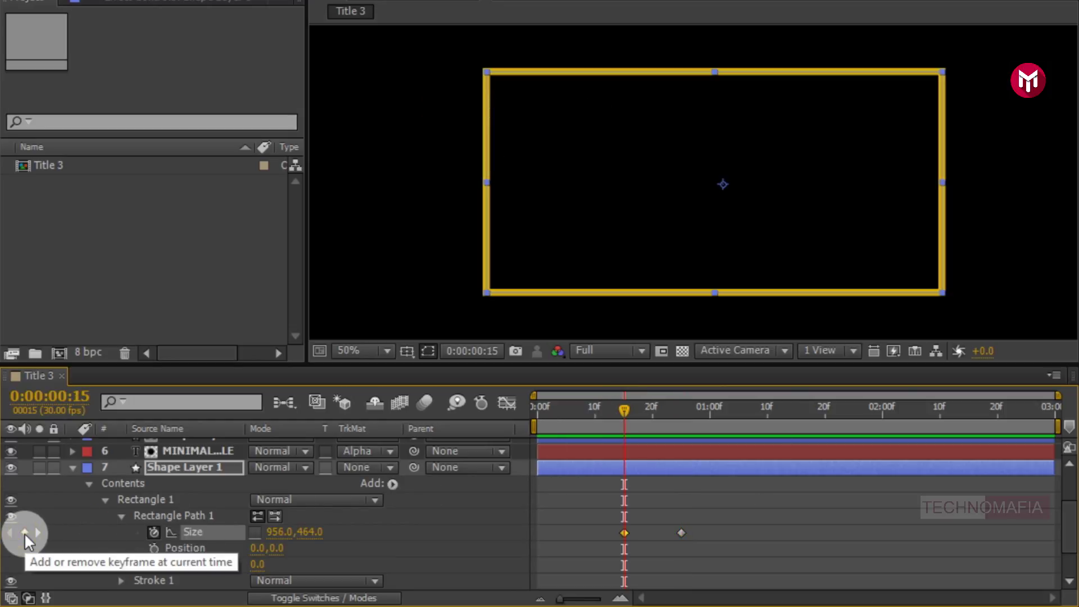
pyautogui.click(296, 534)
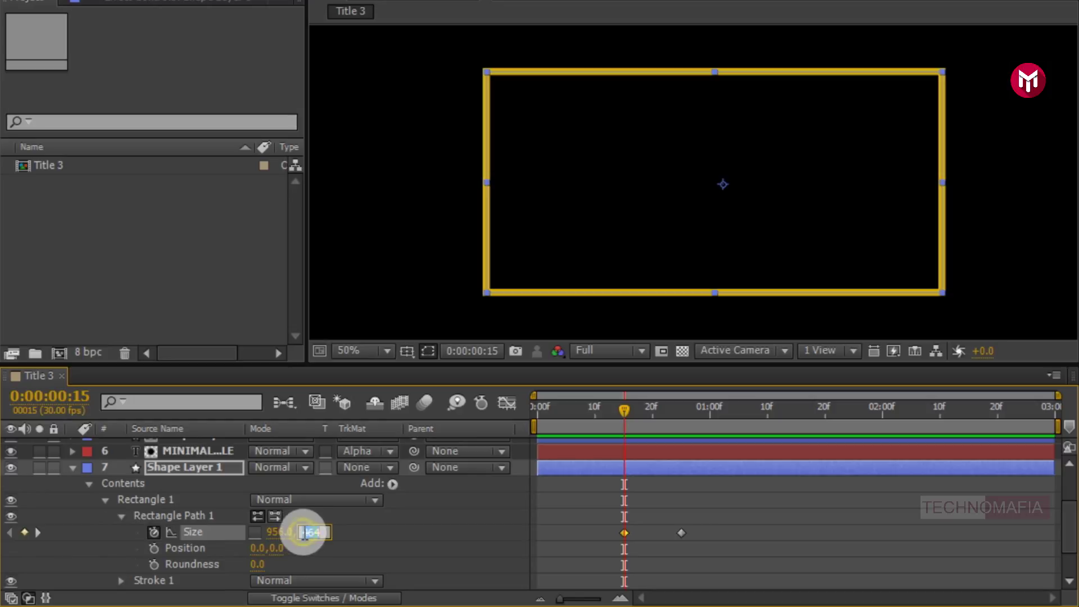
pyautogui.press('Return')
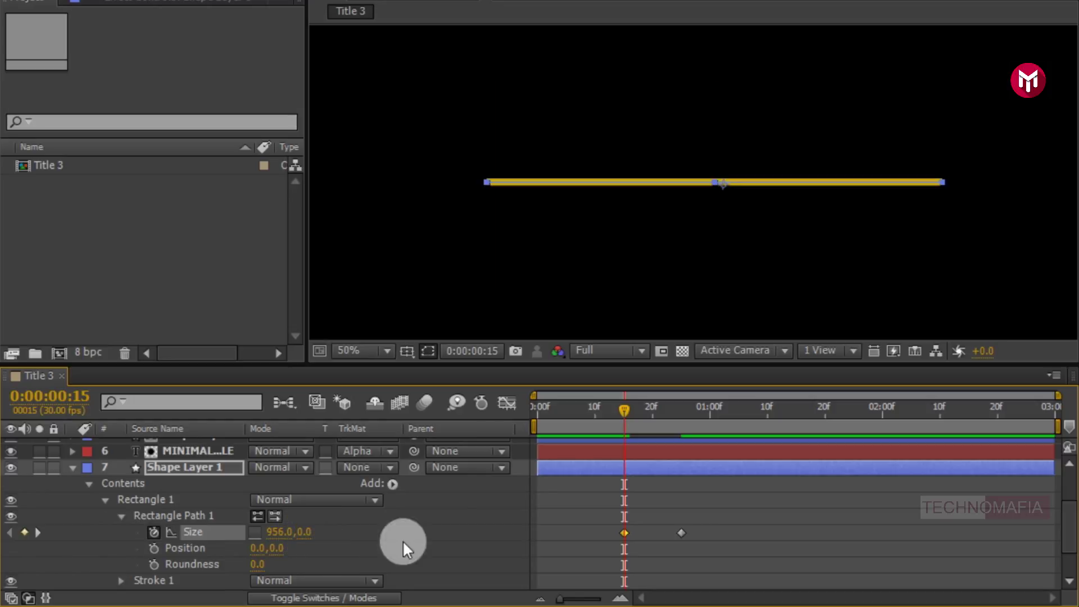
# Step: Add a rectangle size keyframe holding the flat line at 0:00:00:10, and keyframe the width as 0 at 0:00:00:00
pyautogui.click(595, 412)
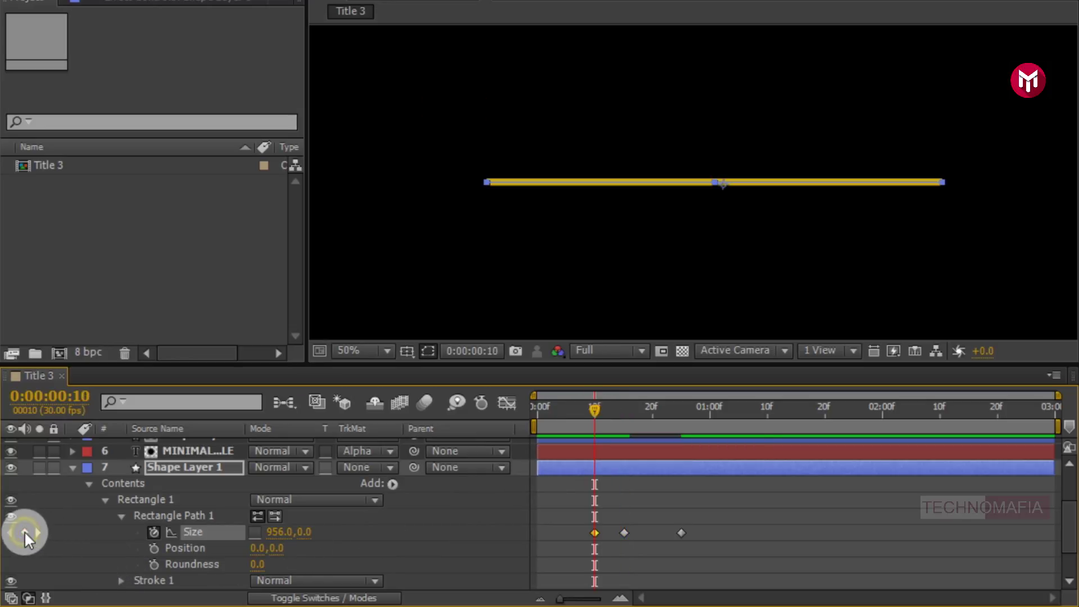
pyautogui.click(534, 412)
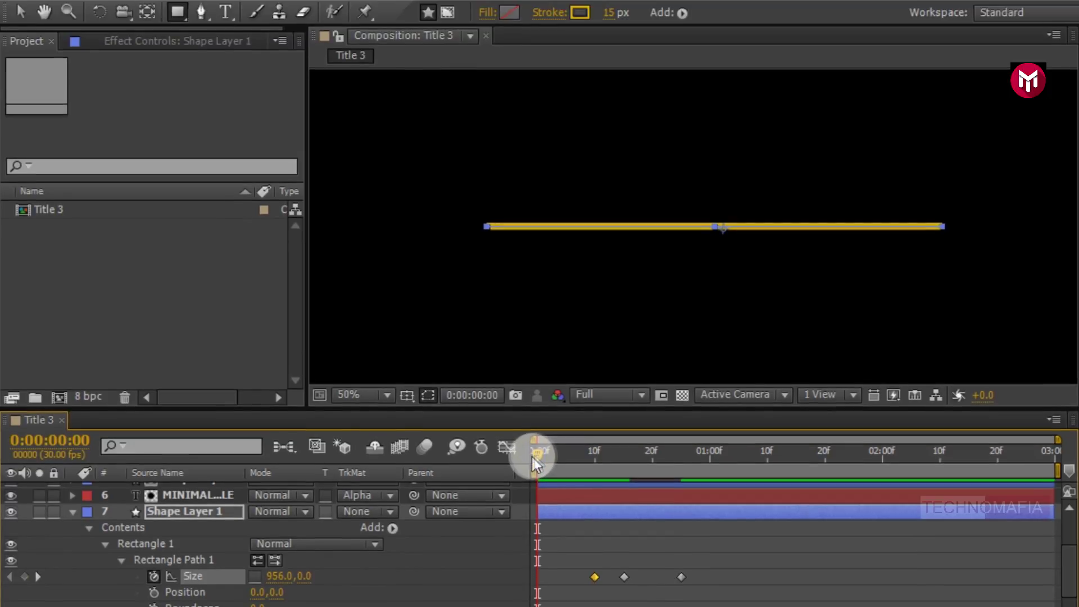
pyautogui.click(279, 576)
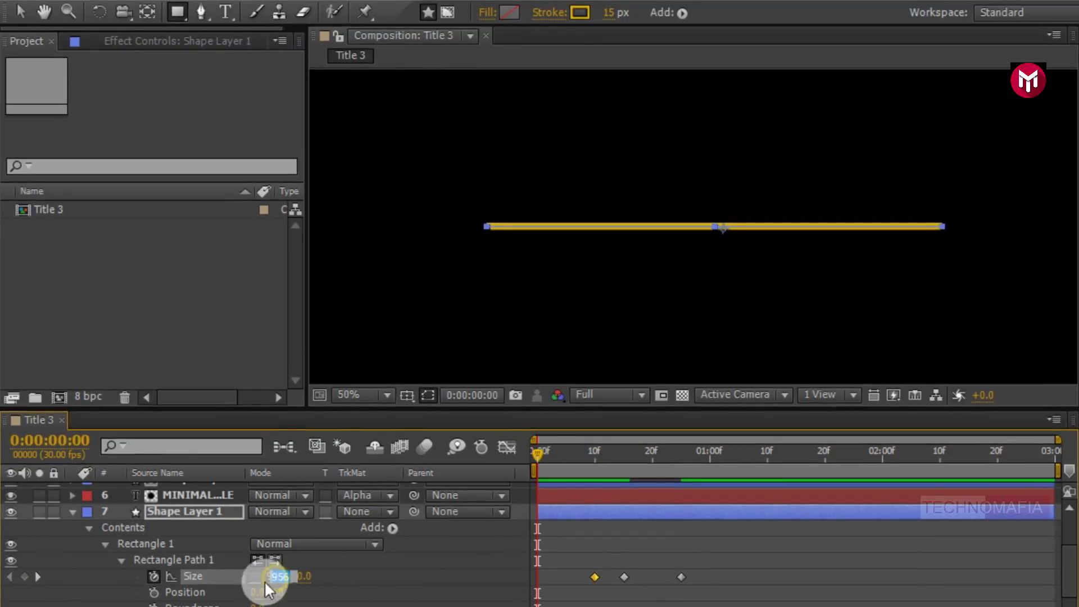
pyautogui.press('Return')
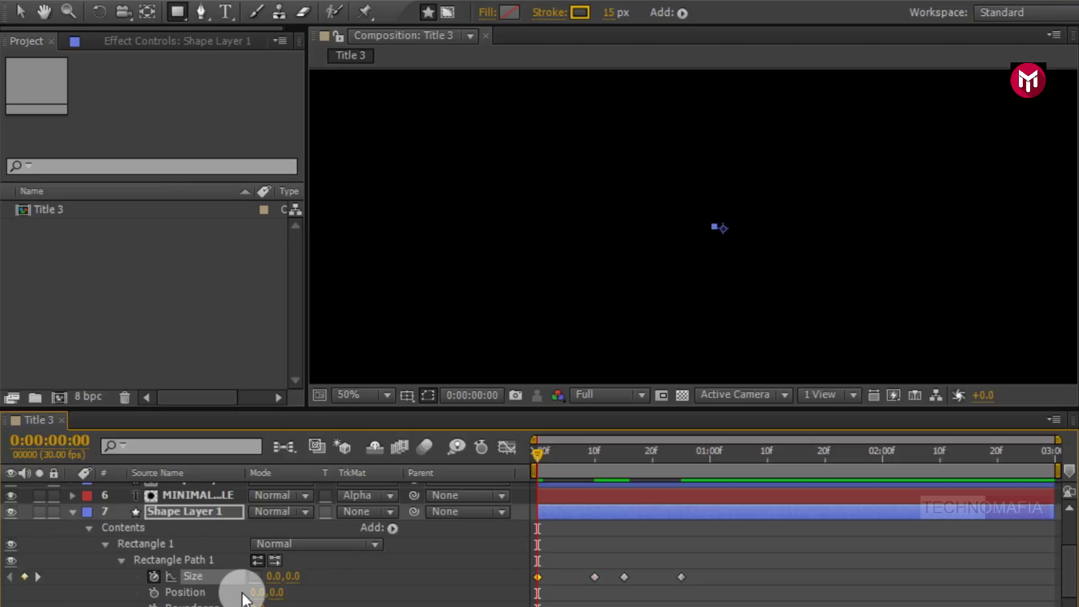
# Step: Apply Easy Ease to all four size keyframes of Shape Layer 1's rectangle
pyautogui.moveTo(706, 562); pyautogui.dragTo(568, 600)
pyautogui.rightClick(680, 577)
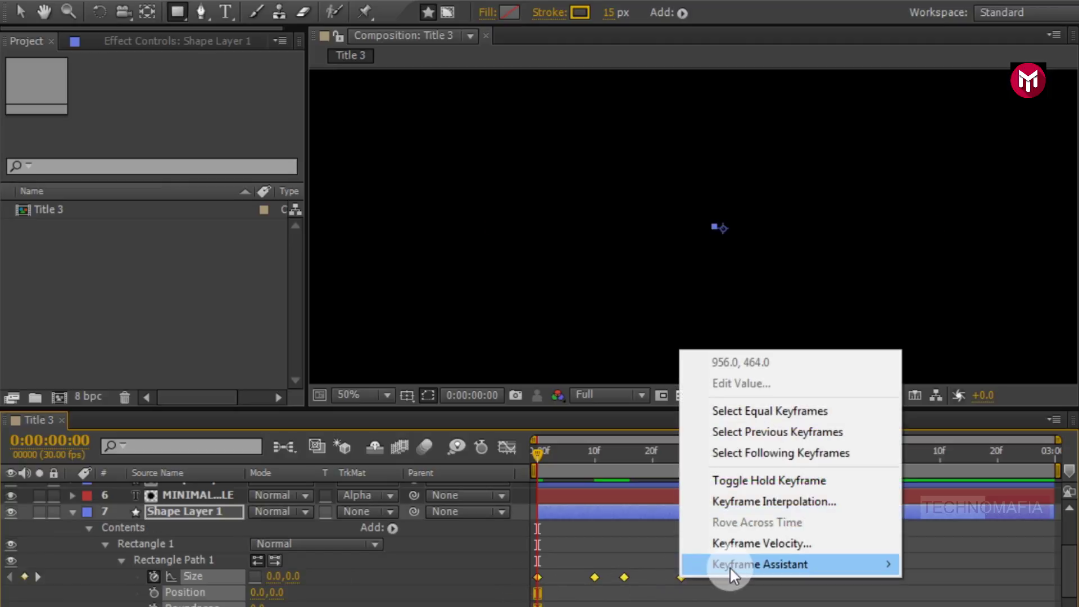
pyautogui.moveTo(796, 567)
pyautogui.click(941, 439)
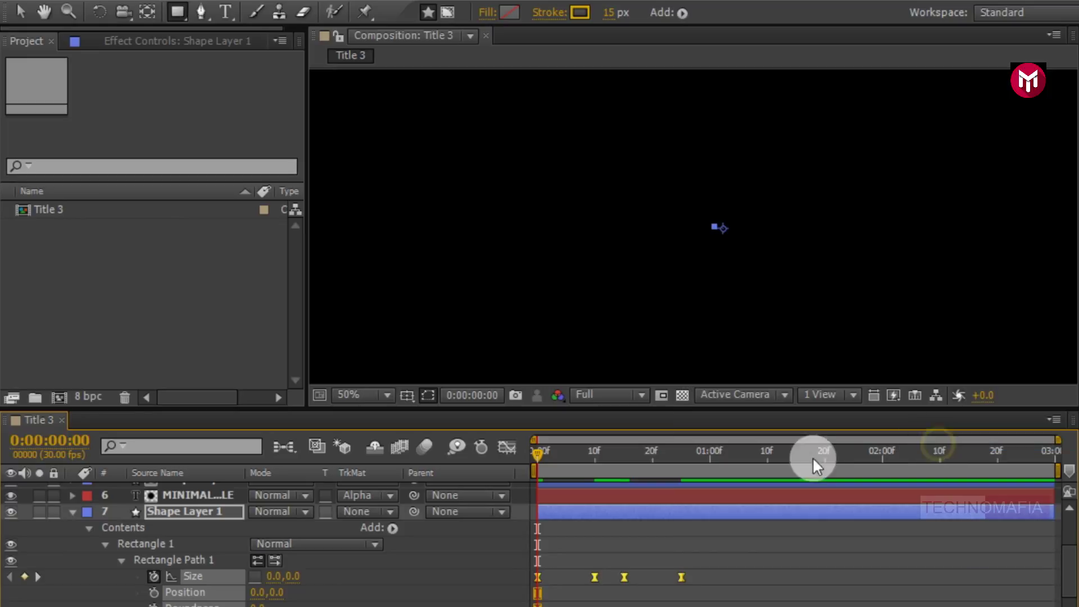
# Step: Reshape the rectangle size speed curves in the Graph Editor to peak early and slow down gradually, and preview the animation
pyautogui.click(506, 451)
pyautogui.moveTo(666, 556)
pyautogui.click(710, 564)
pyautogui.click(649, 596)
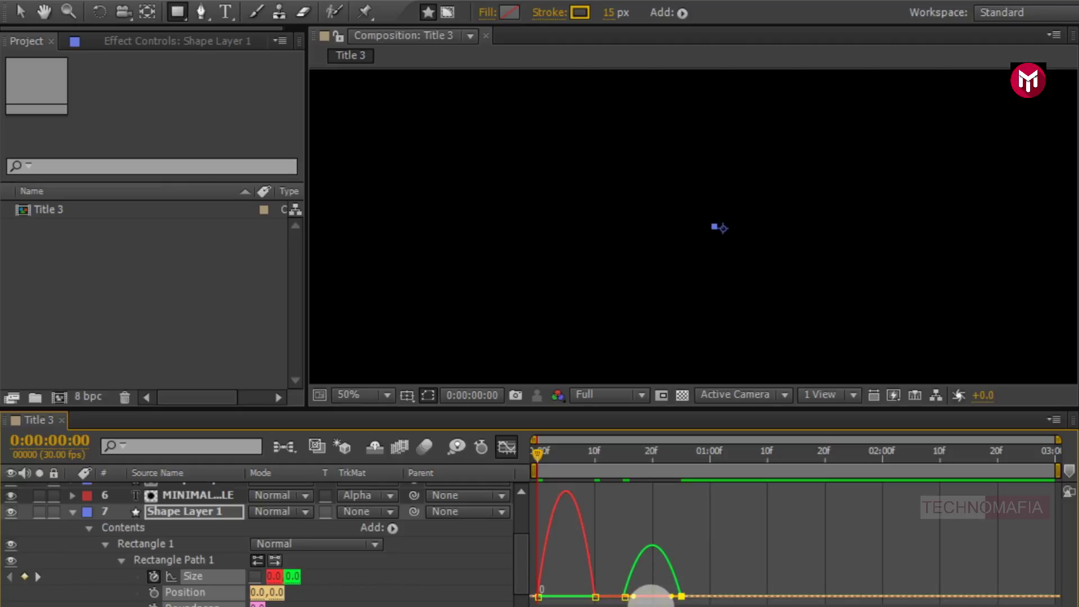
pyautogui.moveTo(672, 600); pyautogui.dragTo(559, 601)
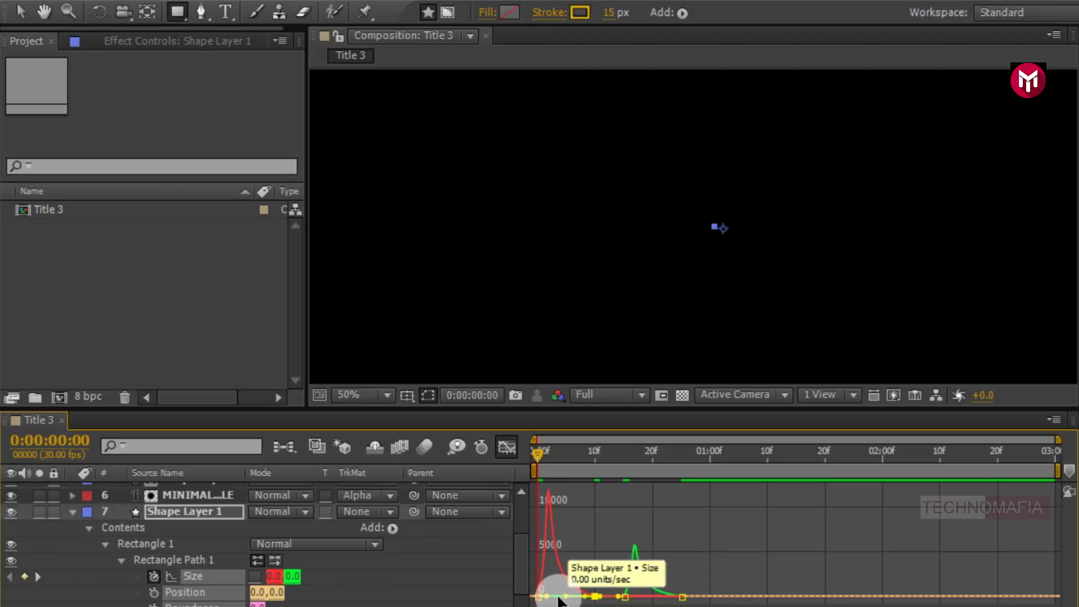
pyautogui.click(507, 449)
pyautogui.press('KP_0')
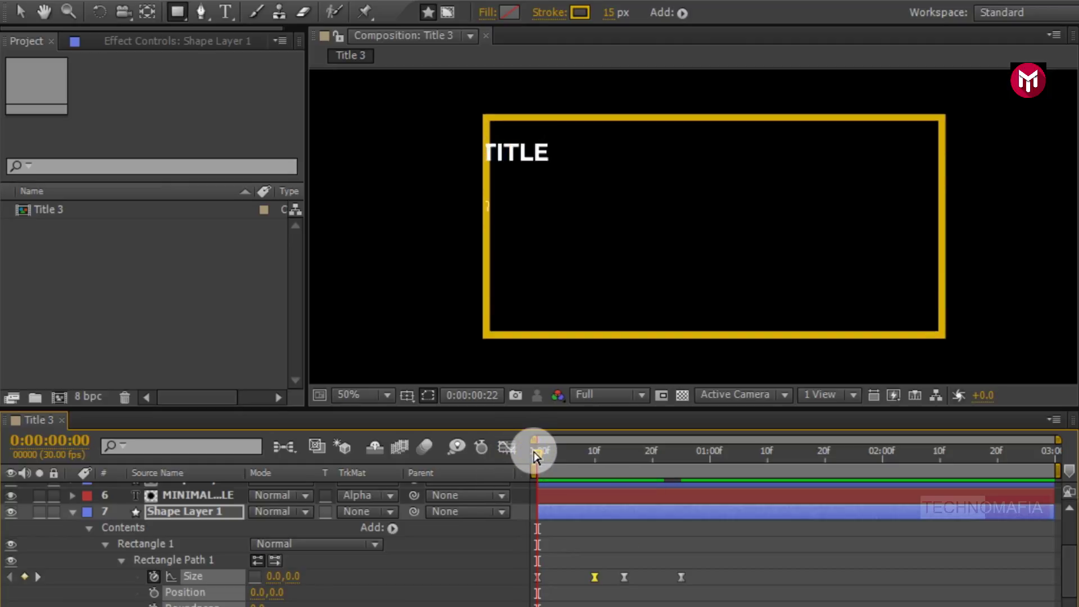